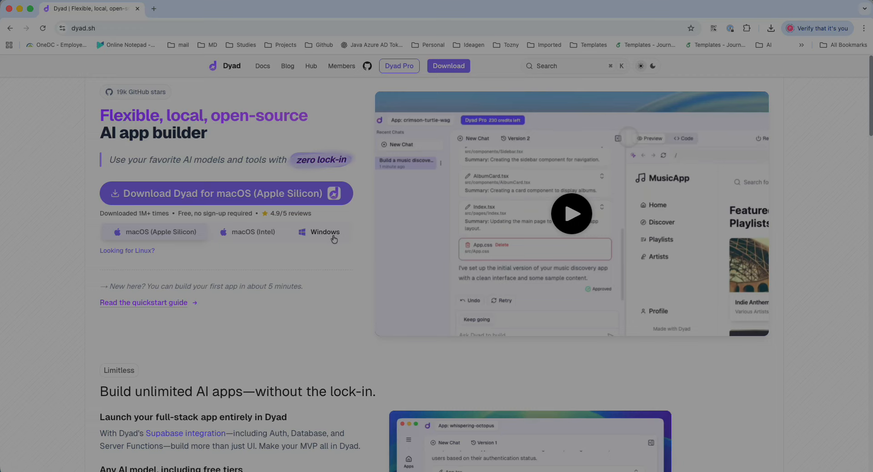
Scroll through the dyad.sh feature sections and testimonials, then switch to the Dyad desktop app
scroll(302, 296, down, 7)
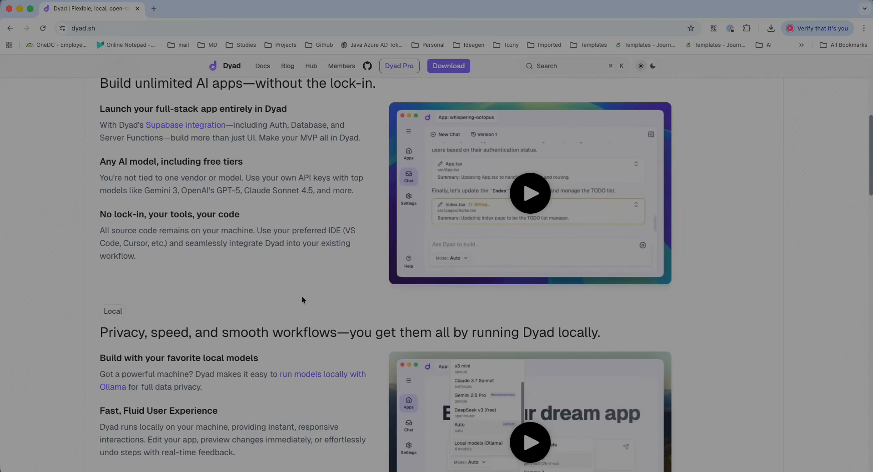
scroll(302, 299, down, 5)
scroll(301, 299, up, 4)
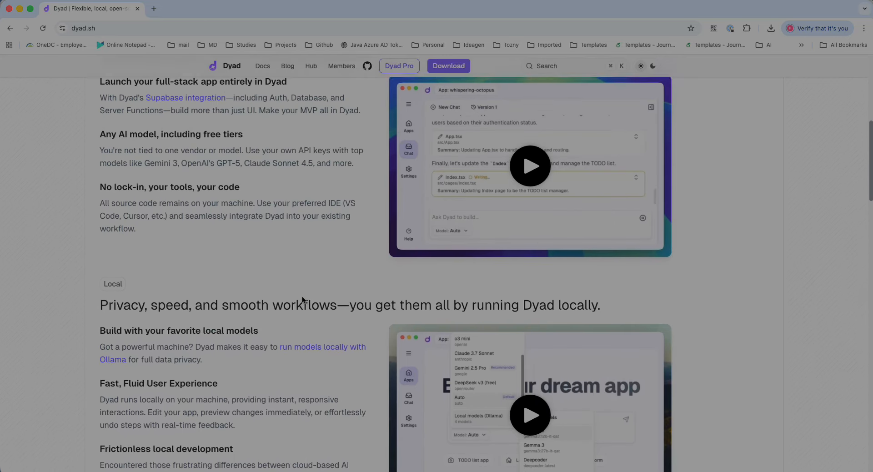
scroll(303, 301, up, 4)
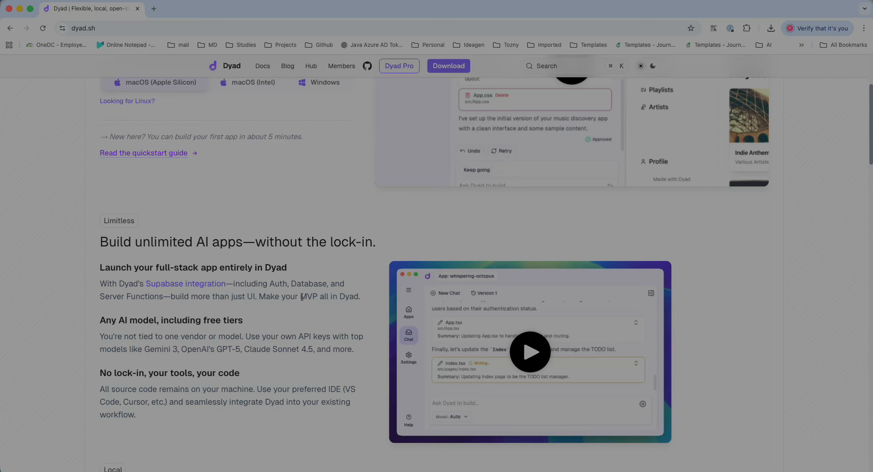
scroll(302, 296, up, 3)
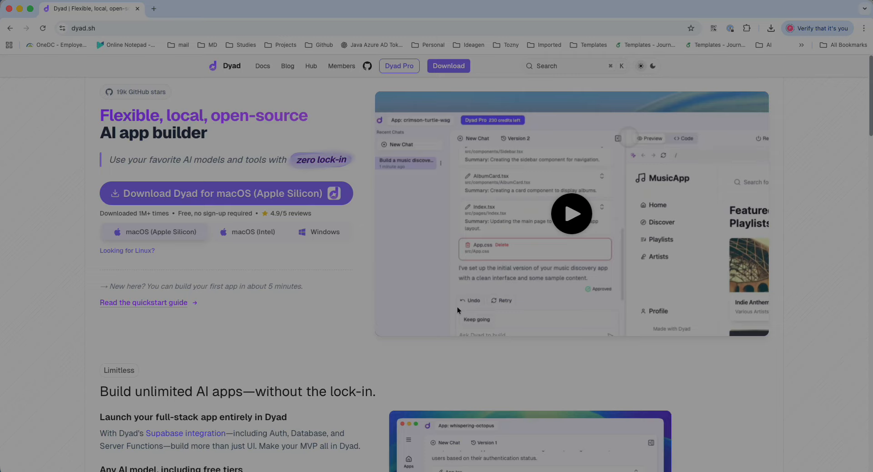
scroll(375, 346, down, 6)
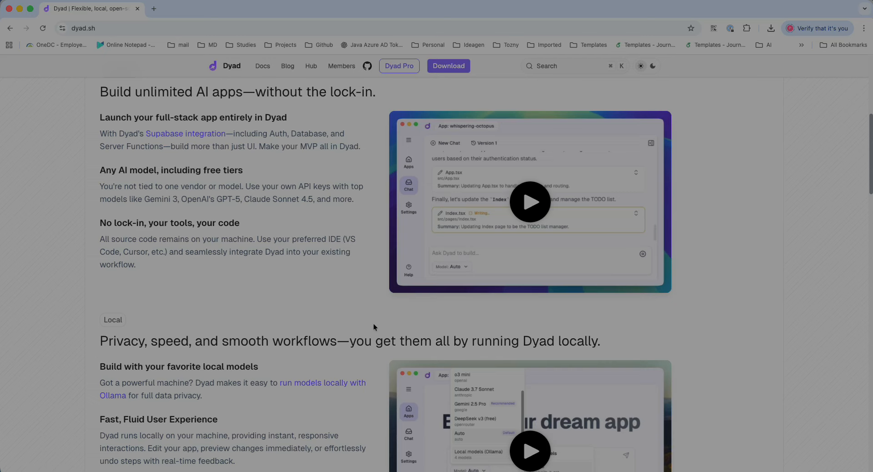
scroll(373, 327, down, 4)
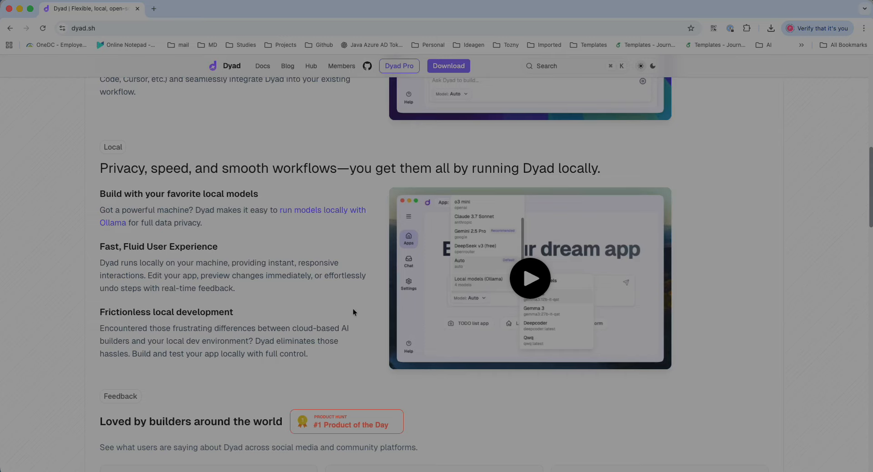
scroll(354, 312, down, 6)
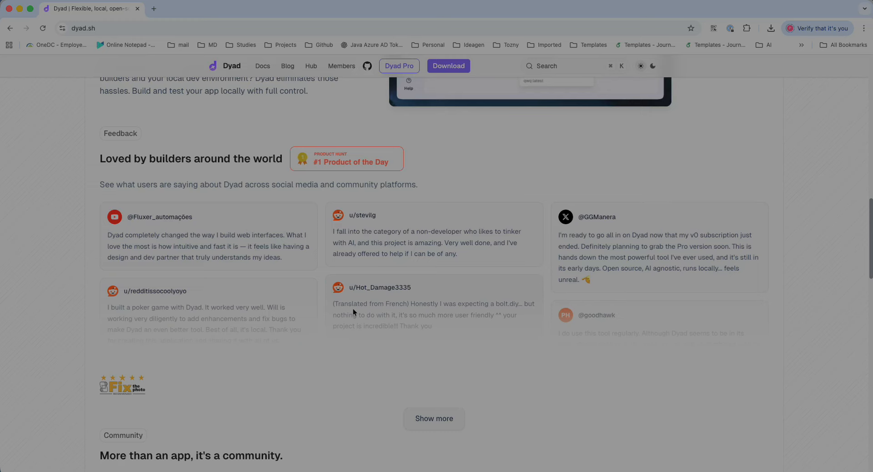
scroll(354, 312, down, 9)
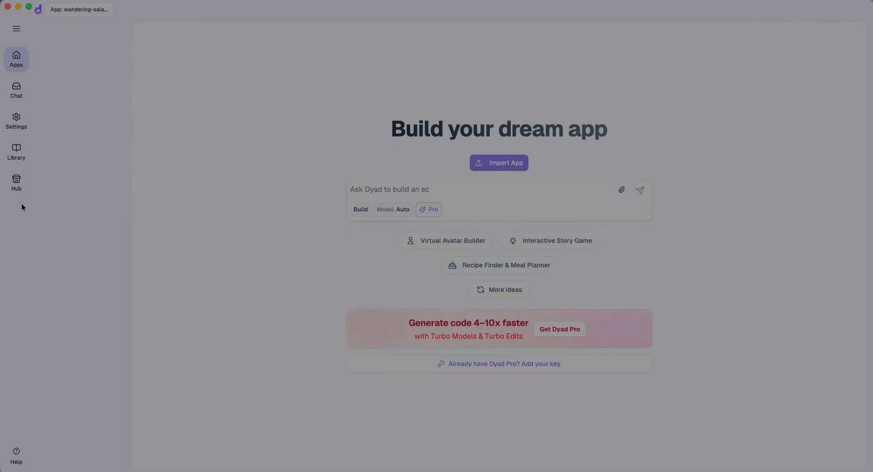
mouse_move(15, 65)
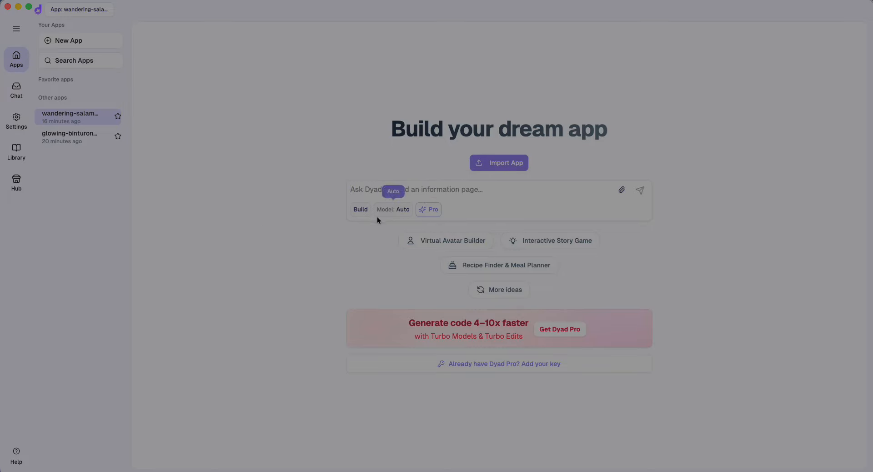
Browse the model menu's OpenAI, Anthropic, OpenRouter and other AI provider models
click(397, 211)
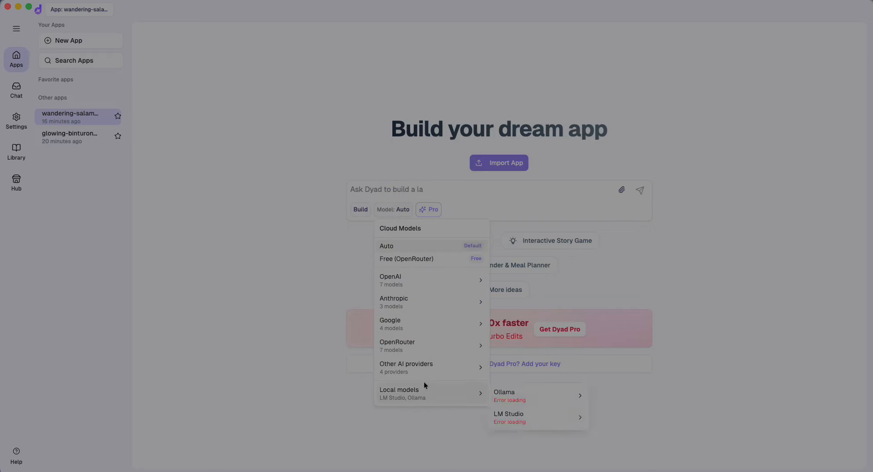
mouse_move(455, 277)
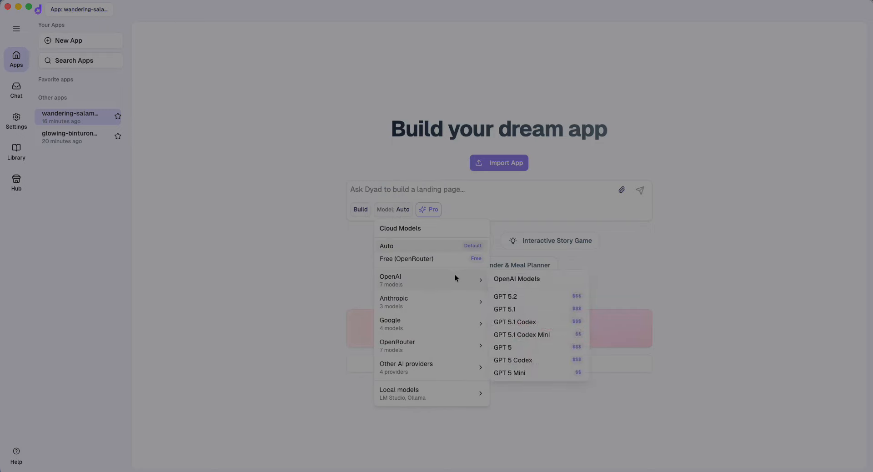
mouse_move(450, 301)
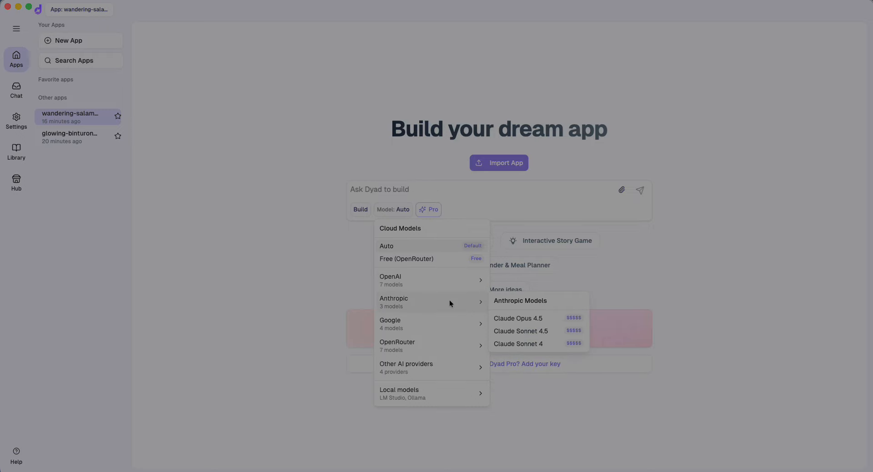
mouse_move(449, 345)
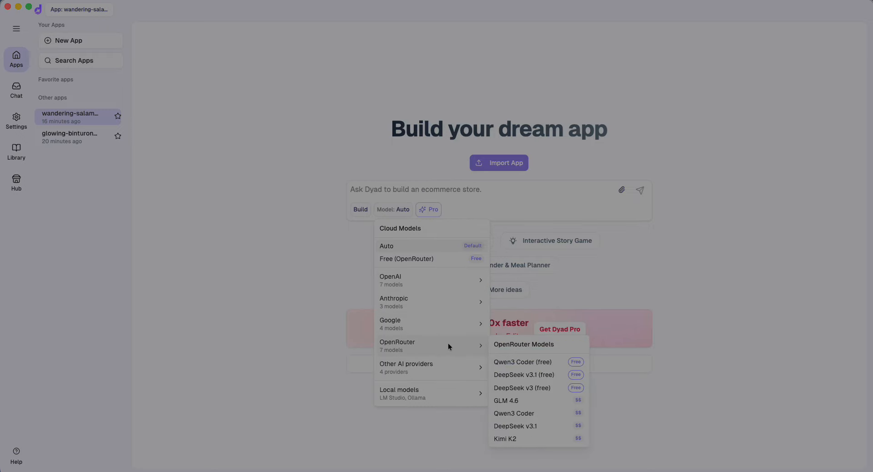
mouse_move(439, 376)
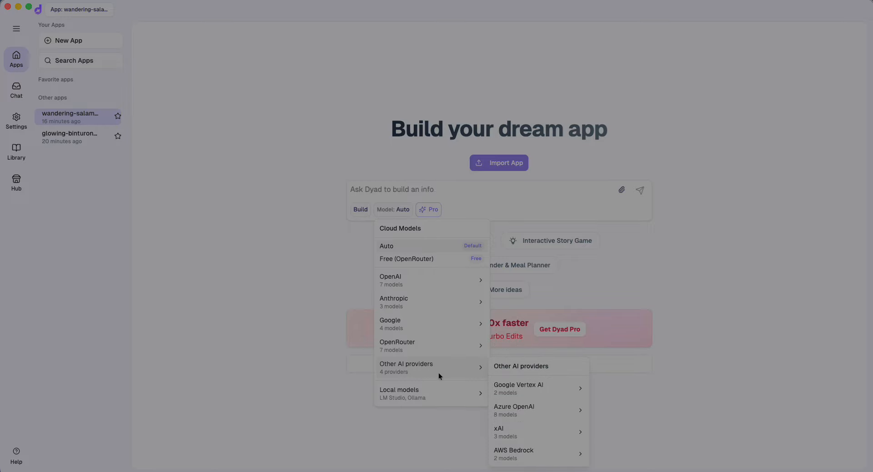
Close the model menu unchanged and start a new chat for the current app
click(293, 260)
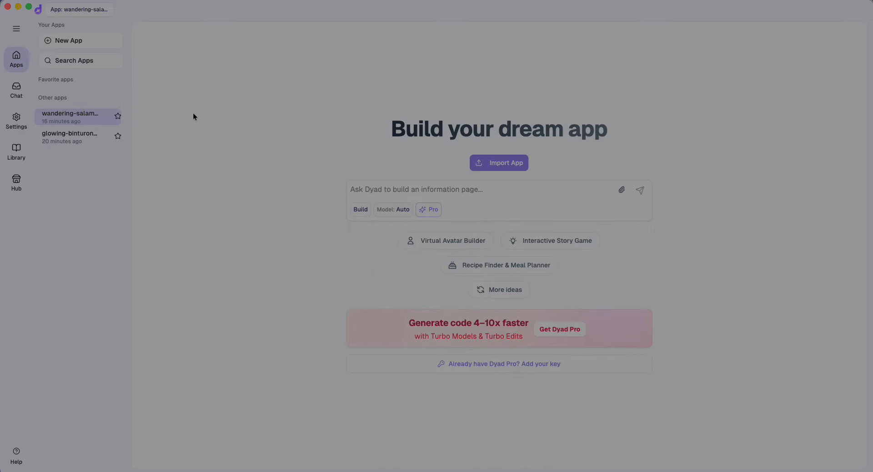
click(17, 89)
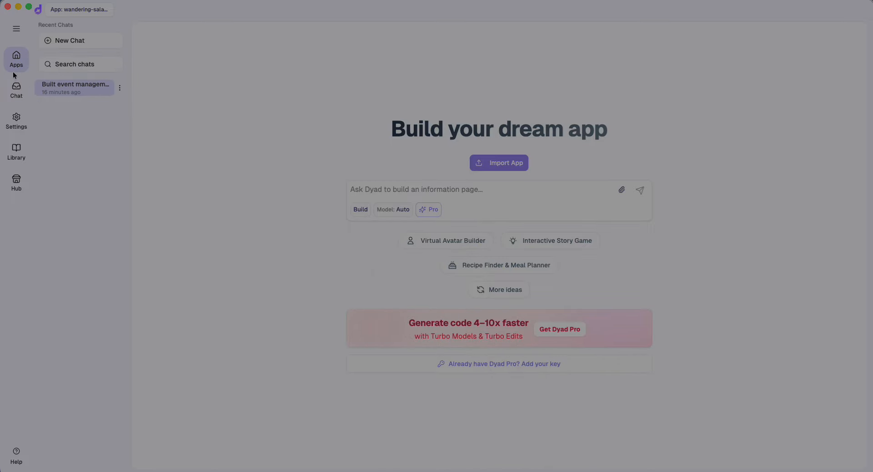
click(72, 41)
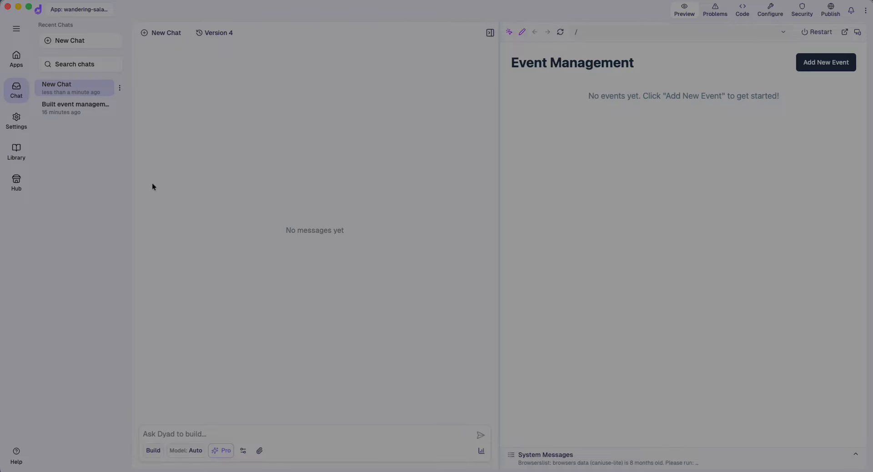
Add 'Event 1' dated 25/12/2025 with location India and description 'DEsc' in the preview
click(808, 62)
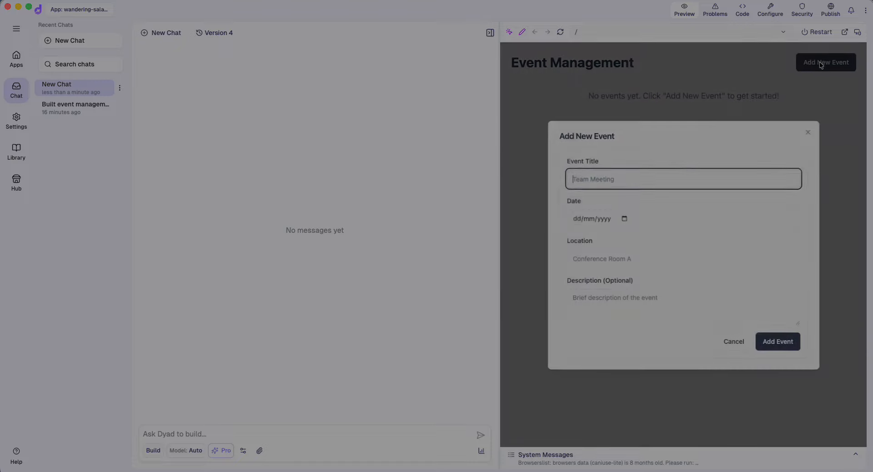
text(Event 1)
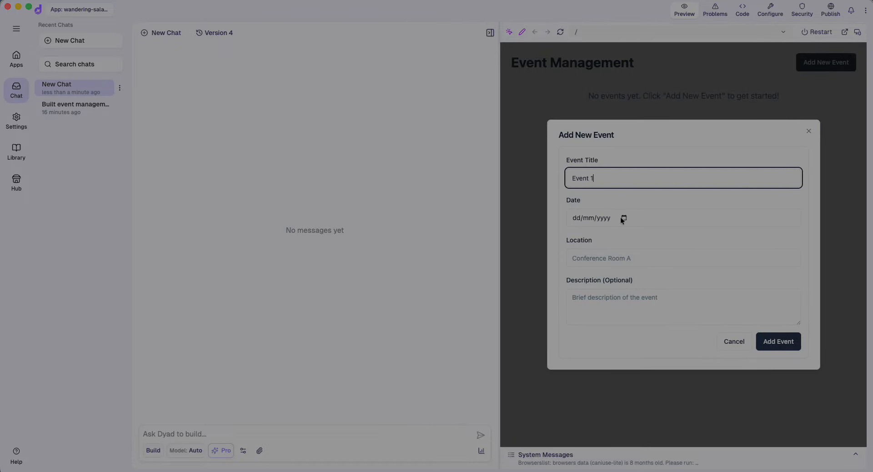
click(623, 219)
click(629, 305)
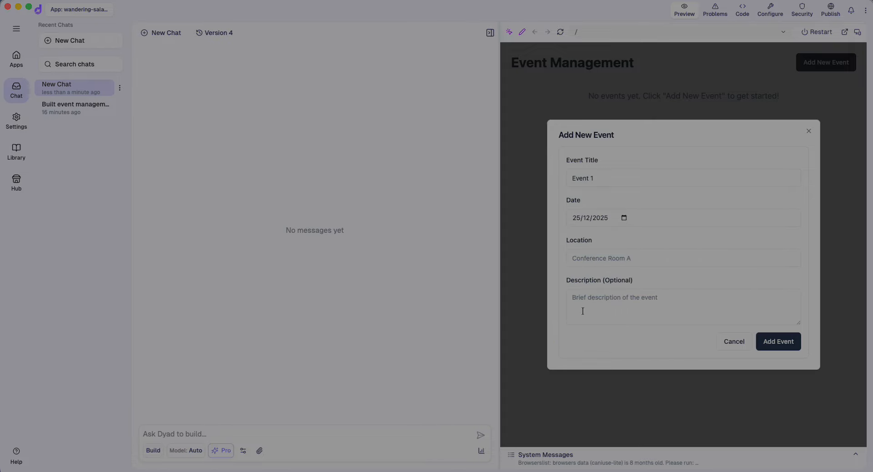
click(618, 259)
text(India)
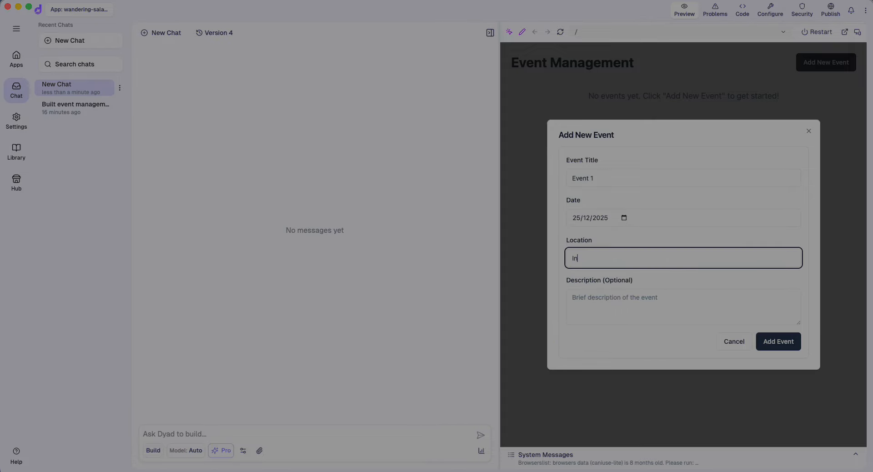
click(616, 304)
text(DEsc)
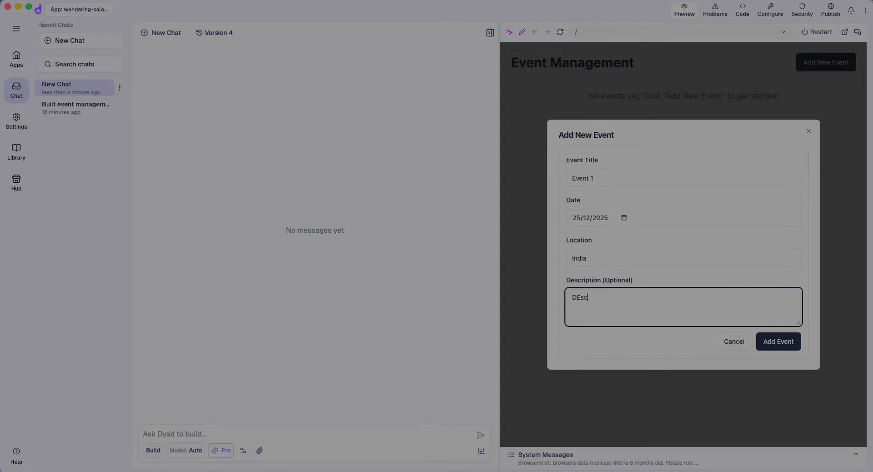
click(778, 341)
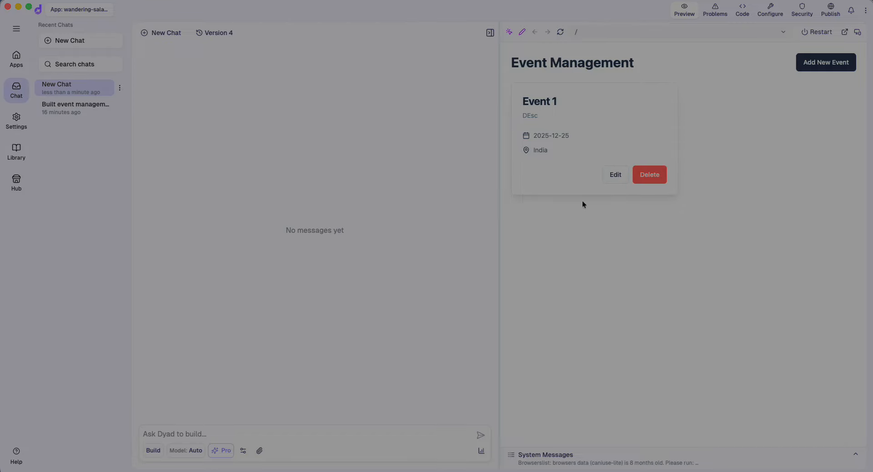
Rename the event to 'Event udpated', save it, then delete it
click(616, 176)
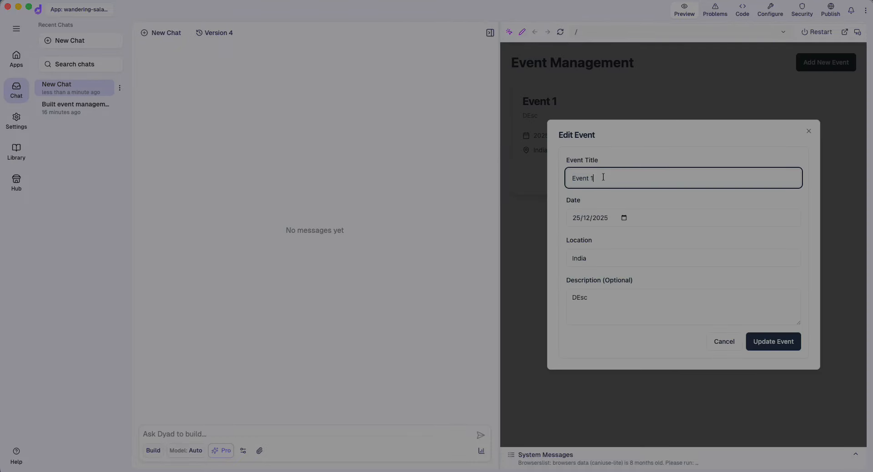
key(BackSpace)
key(BackSpace)
text(udpated)
click(771, 342)
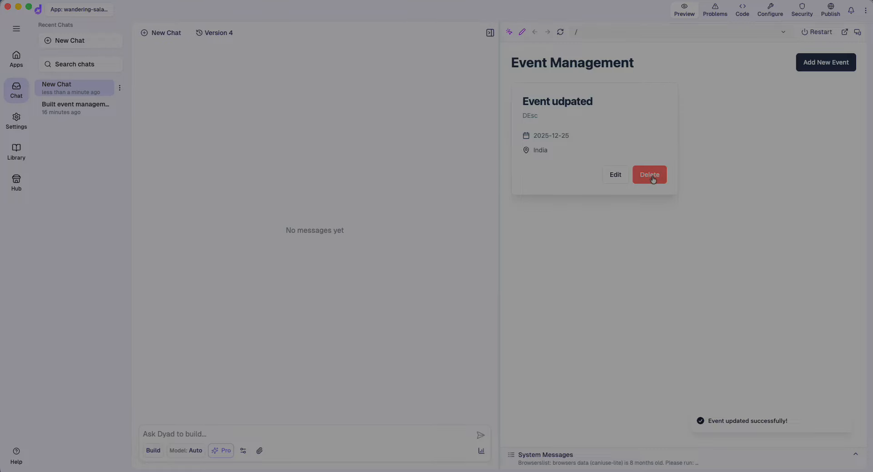
click(651, 177)
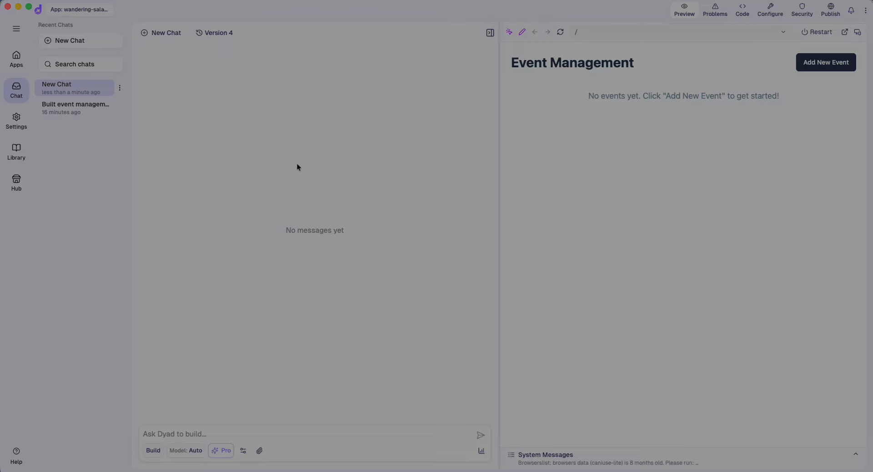
Read the EventCard.tsx and EventForm.tsx component code in the source file tree
click(743, 13)
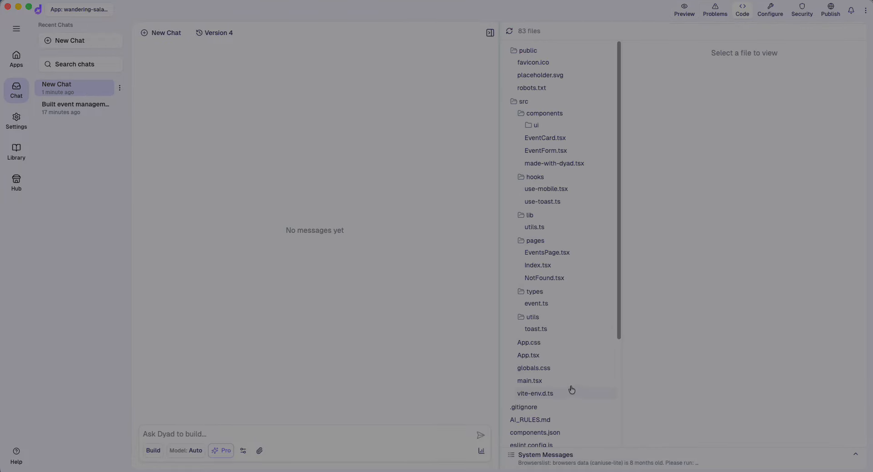
scroll(559, 260, down, 3)
scroll(557, 261, up, 3)
click(547, 138)
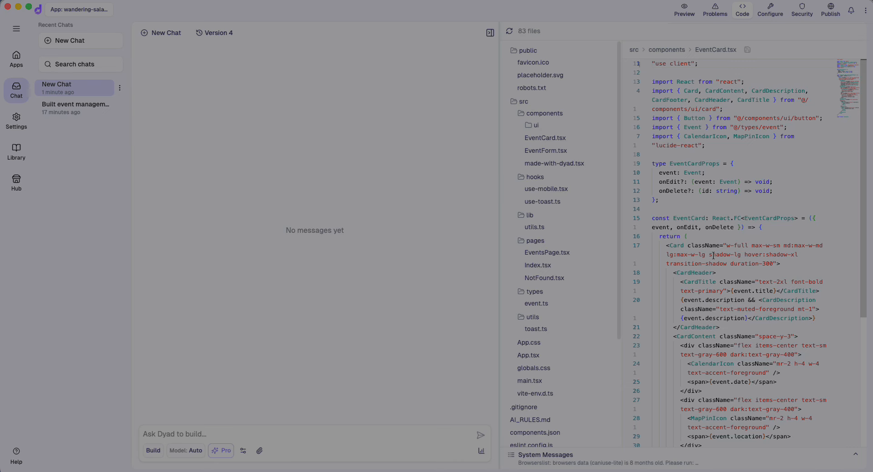
scroll(713, 256, down, 5)
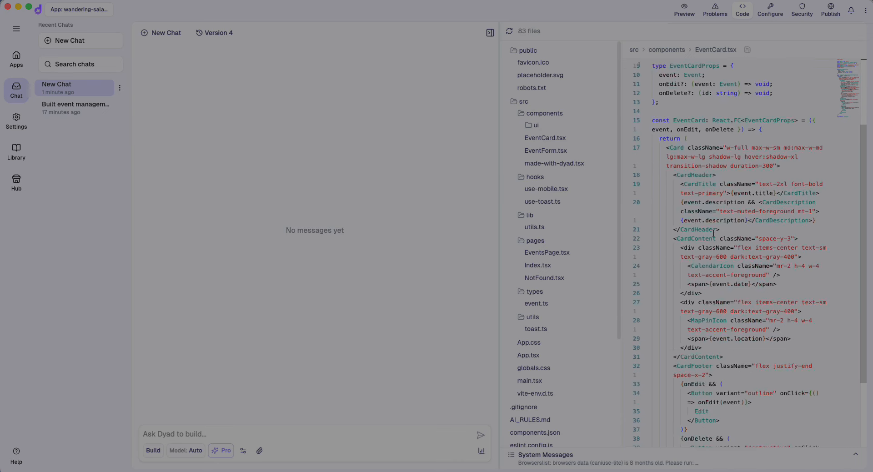
click(554, 154)
scroll(547, 383, down, 4)
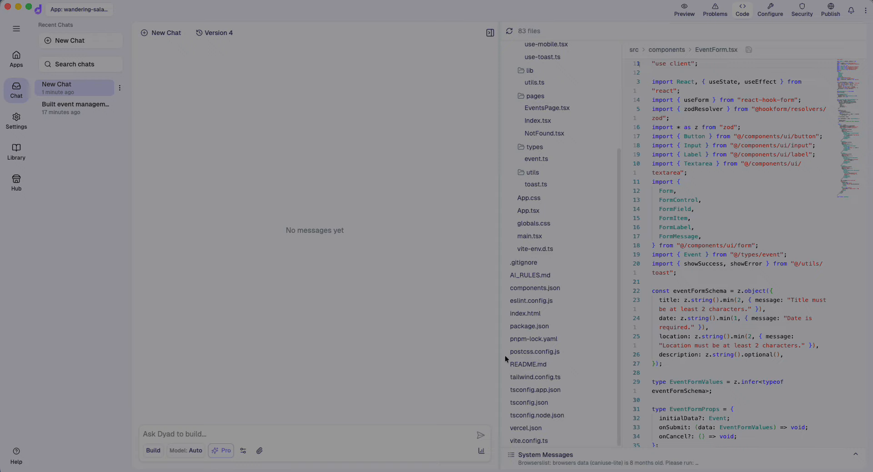
Scroll through package.json dependencies, then view the app's environment variables under Configure
click(523, 326)
scroll(734, 339, down, 1)
scroll(734, 339, down, 6)
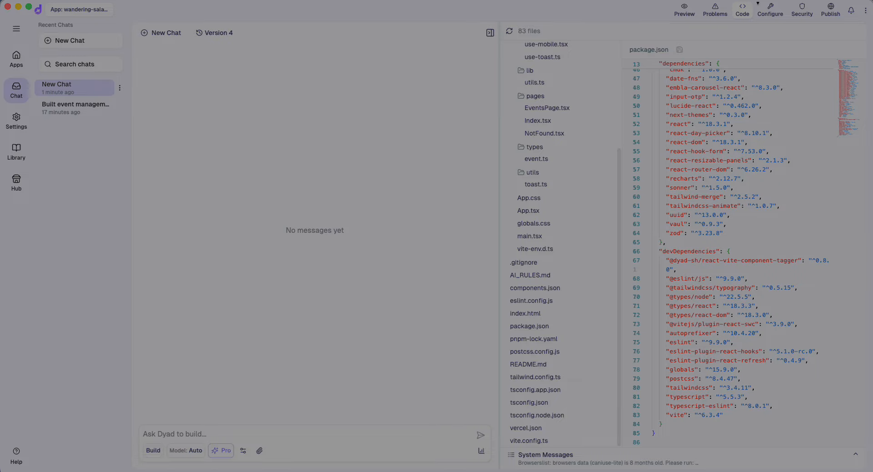
click(774, 13)
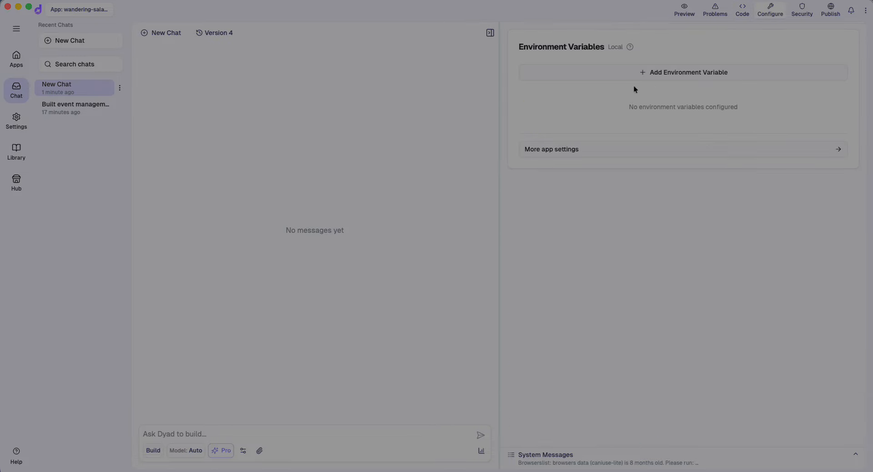
View the Add Environment Variable Key/Value form, then open the wandering-salamander-hop app details page
click(669, 76)
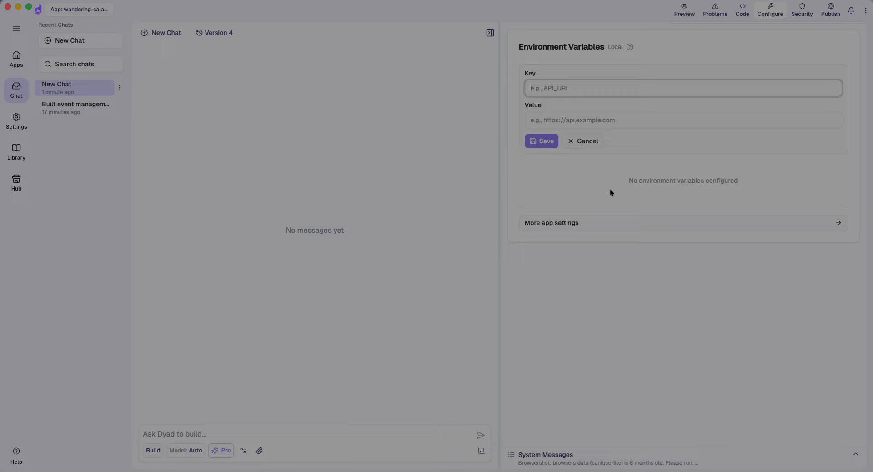
click(597, 228)
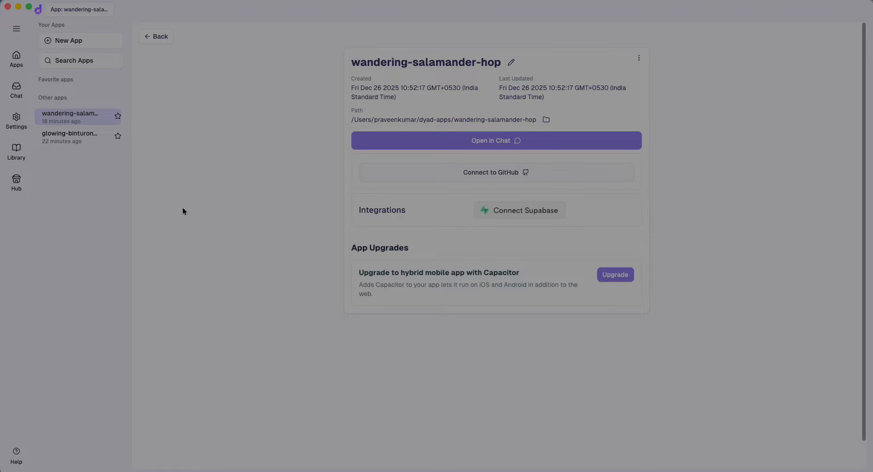
View the General settings page (version 0.31.0), then return to the Apps home screen
click(12, 124)
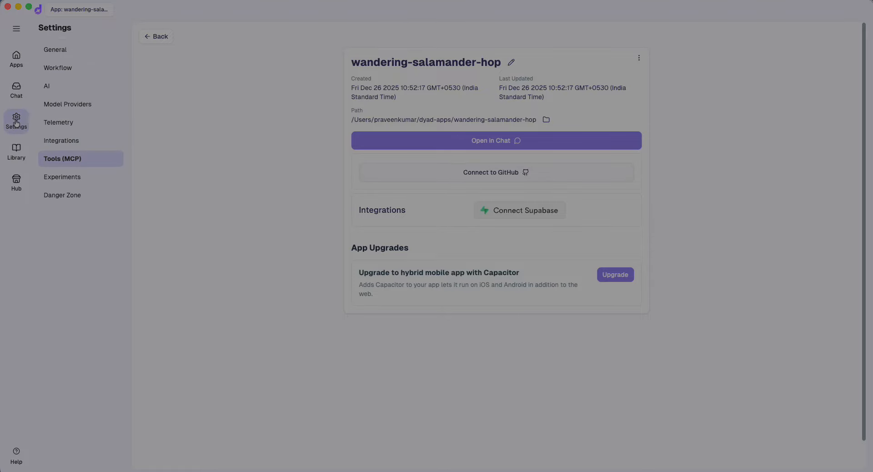
click(16, 122)
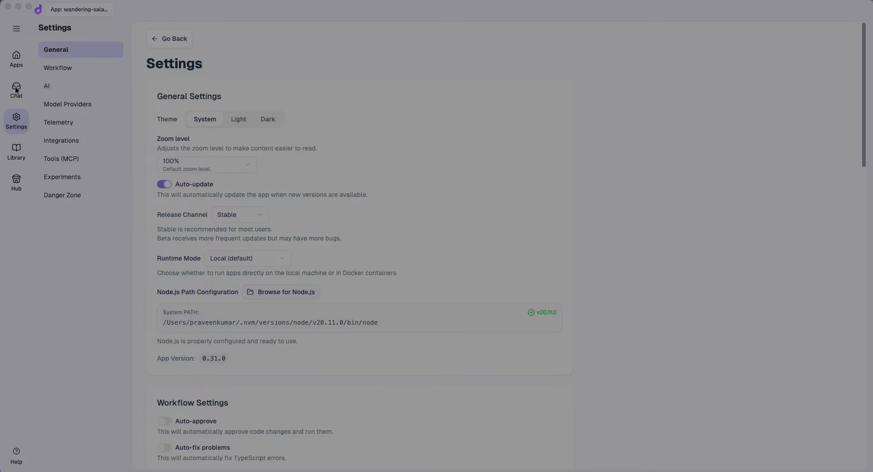
click(15, 55)
click(15, 55)
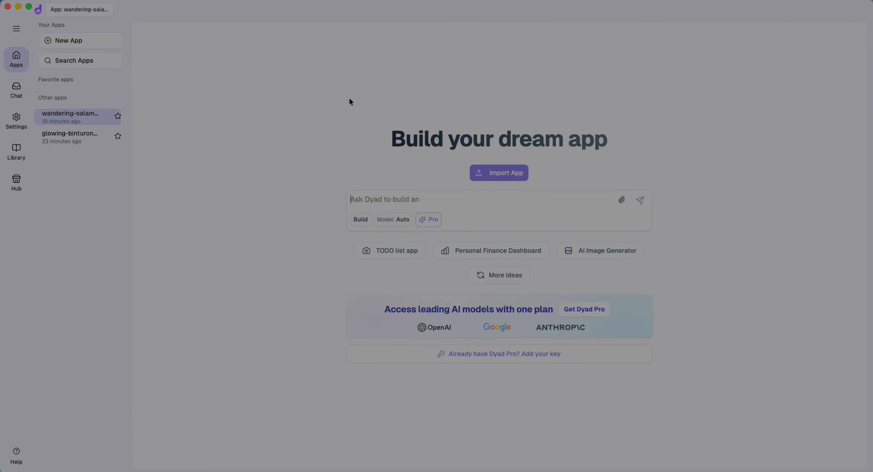
Paste the chatbot prompt, replace OpenAI with Google Gemini, drop the trailing quote, and submit
key(super+v)
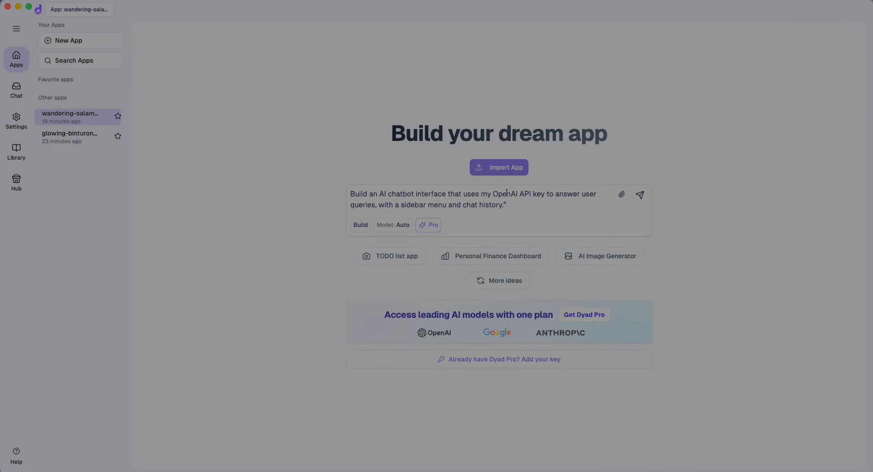
double_click(506, 194)
text(Gem)
key(BackSpace)
key(BackSpace)
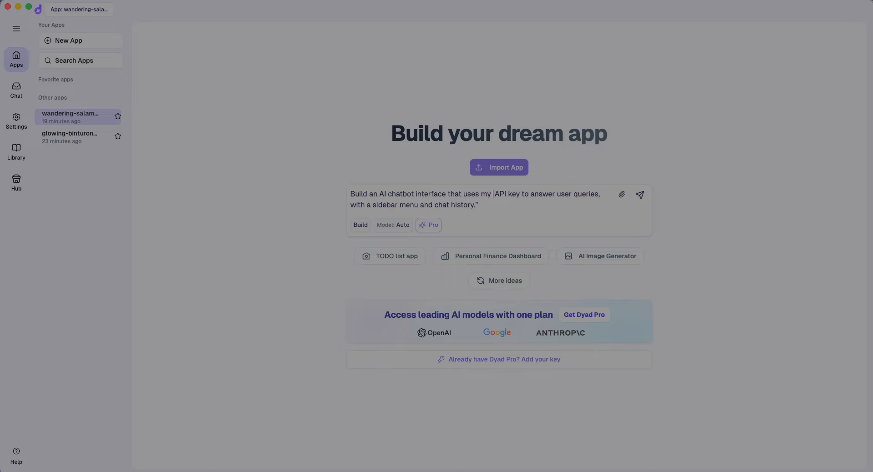
text(oogle Gemini)
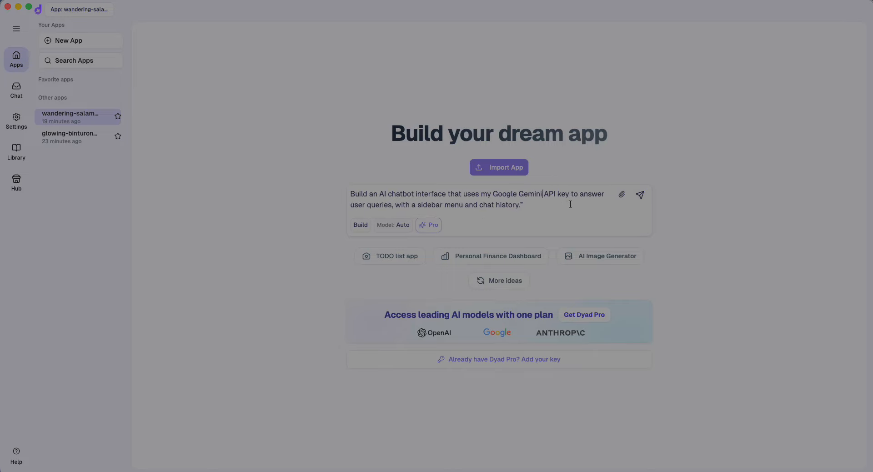
click(539, 208)
key(BackSpace)
key(Return)
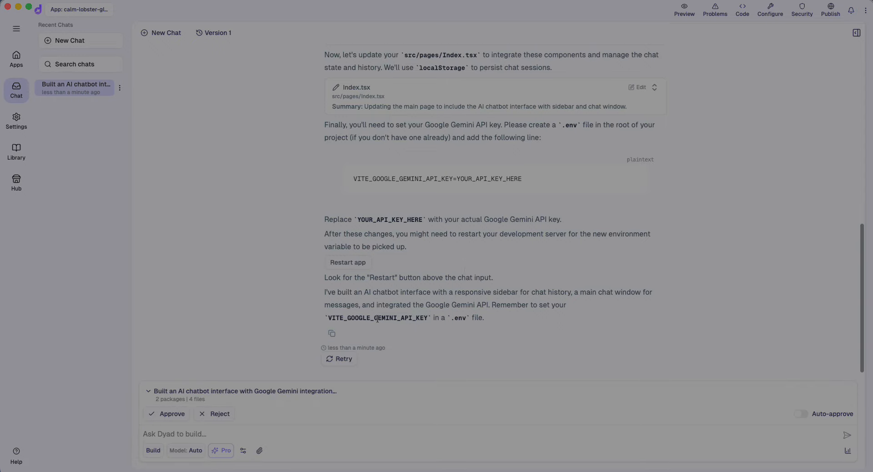
Approve the proposed 2 packages and 4 files, and switch on Auto-approve
click(171, 414)
click(806, 415)
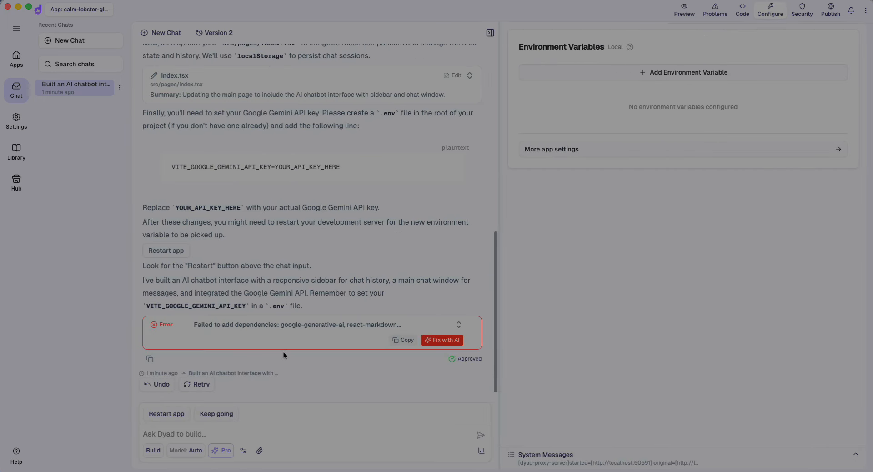
Run Fix with AI twice on the dependency error and read the reply recommending a rebuild
click(453, 348)
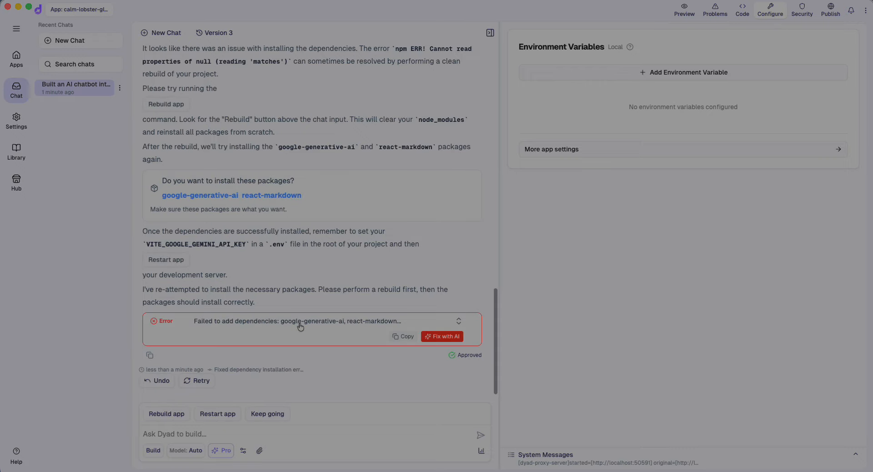
click(436, 338)
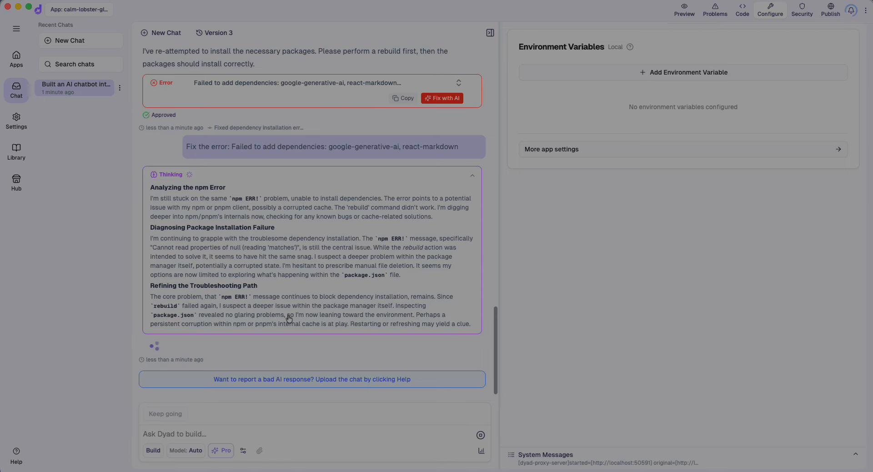
scroll(254, 205, up, 5)
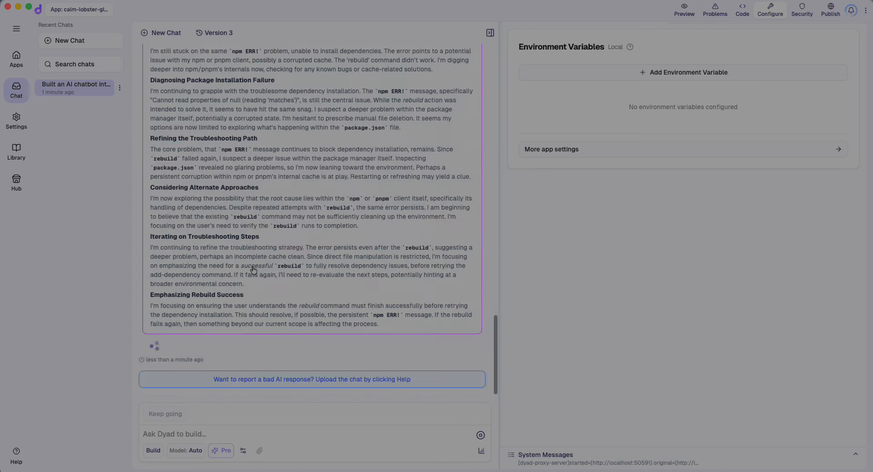
scroll(253, 265, up, 8)
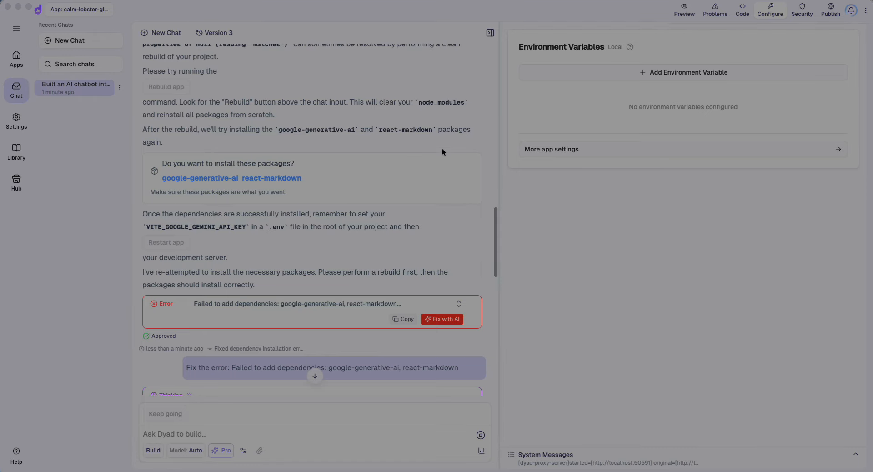
scroll(327, 245, down, 13)
scroll(327, 246, up, 12)
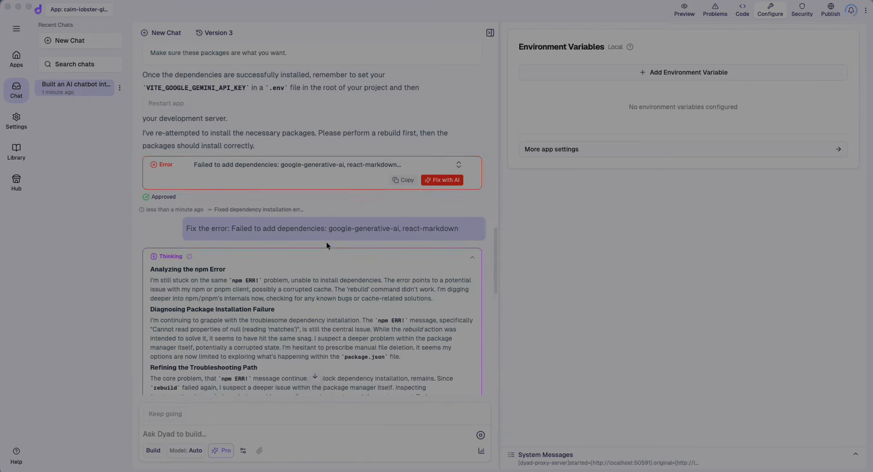
scroll(326, 246, up, 3)
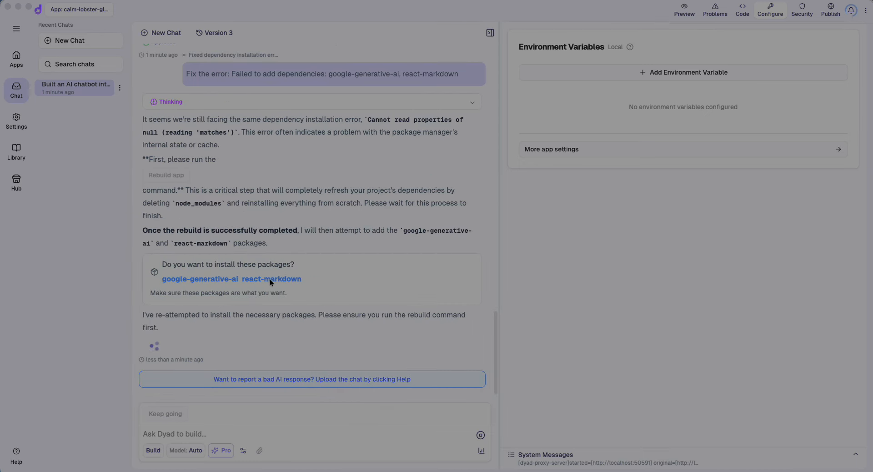
click(261, 320)
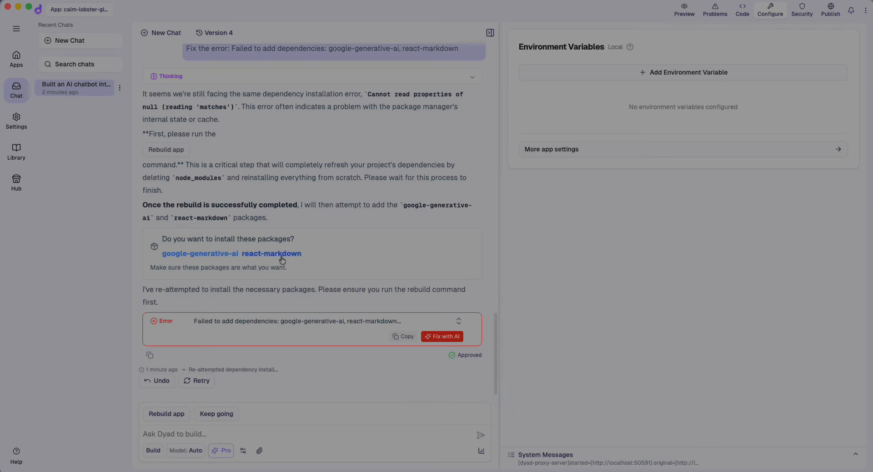
Copy 'react-markdown' from the error and send it to the AI, then start a new chat
drag(304, 253, 240, 255)
key(ctrl+c)
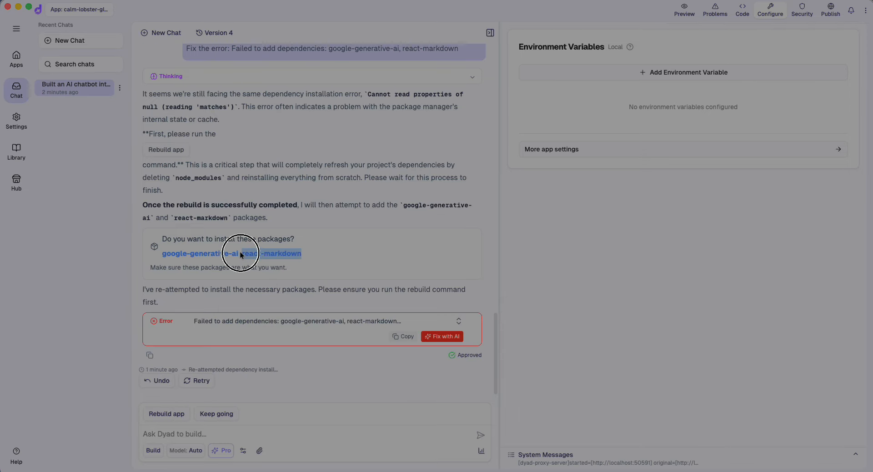
click(196, 435)
key(ctrl+v)
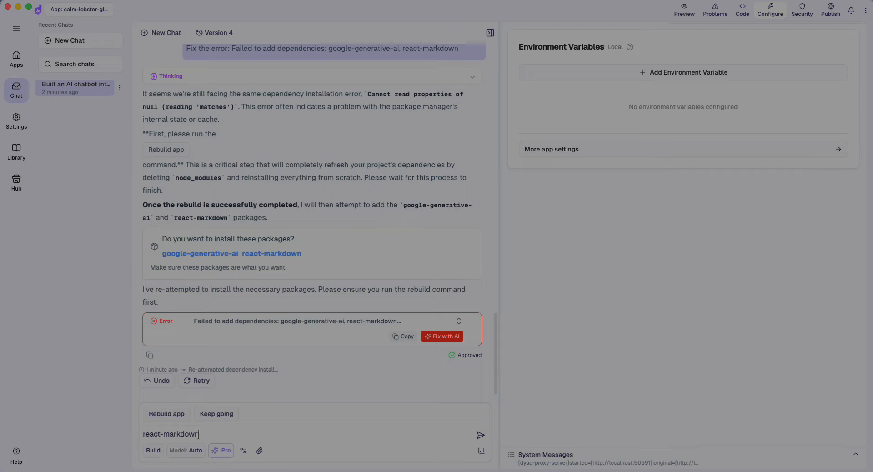
key(Return)
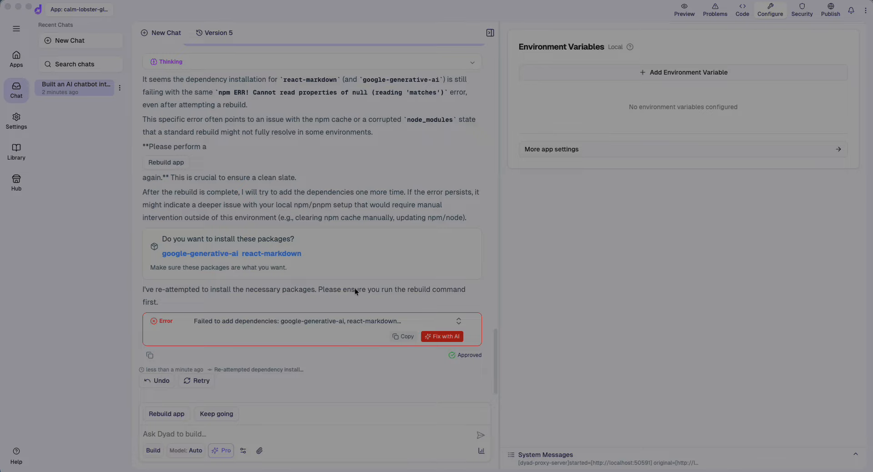
click(69, 41)
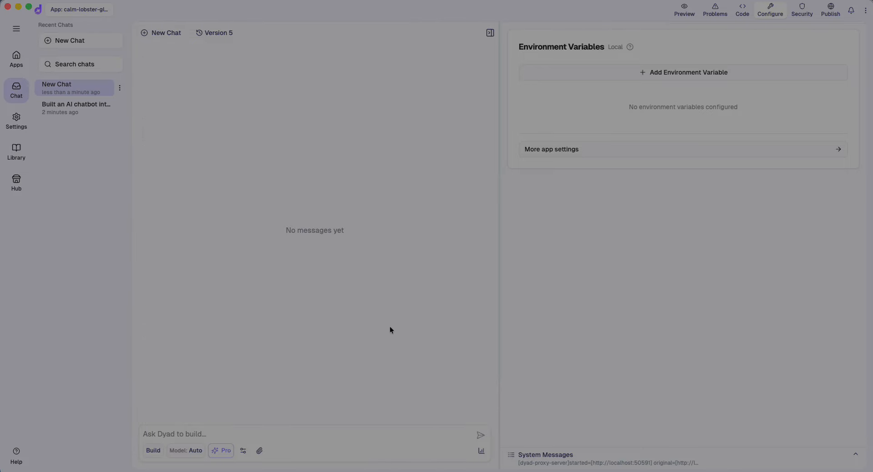
From the apps home page, paste and submit the developer portfolio prompt to generate the app
click(16, 60)
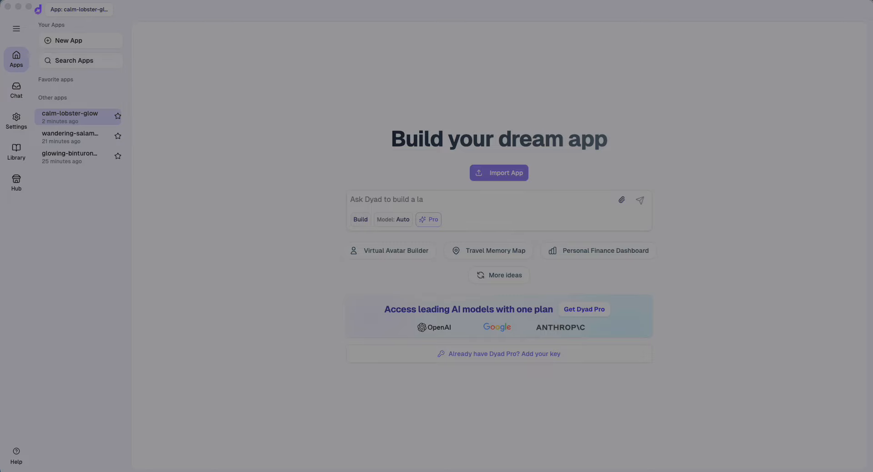
click(403, 198)
text(Create a developer portfolio homepage with sections for About, Projects, Contact form)
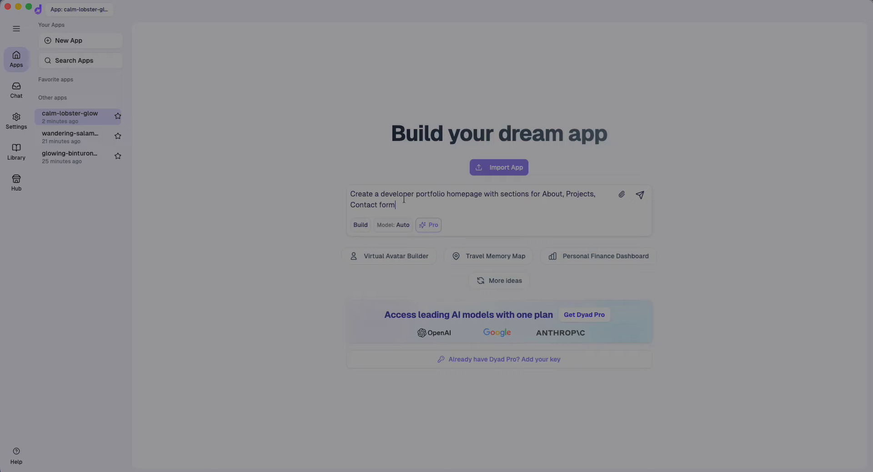
key(Return)
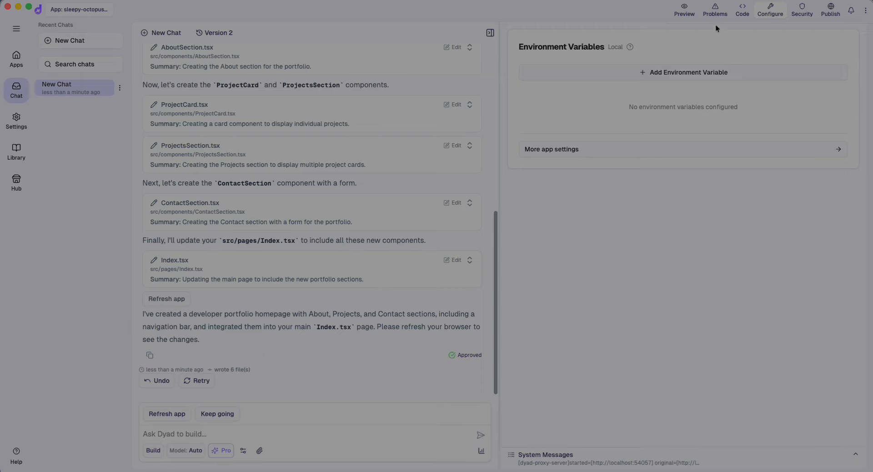
Switch from the code view to the live preview and expand the System Messages log
click(742, 9)
click(685, 9)
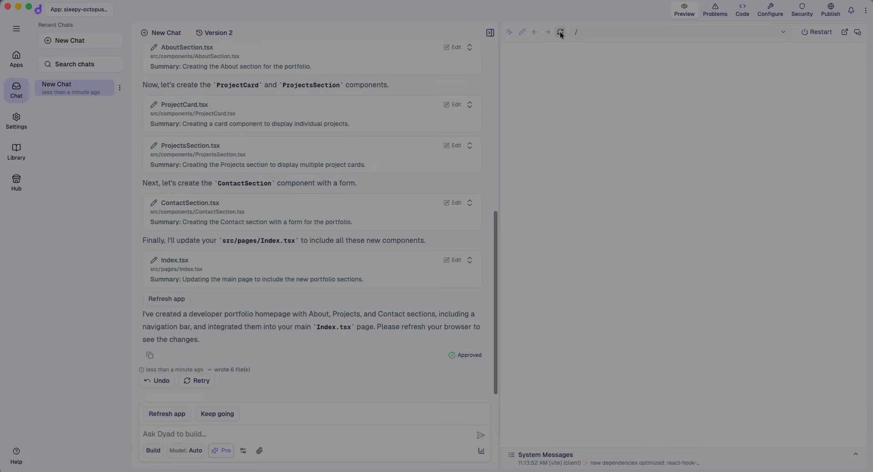
click(768, 457)
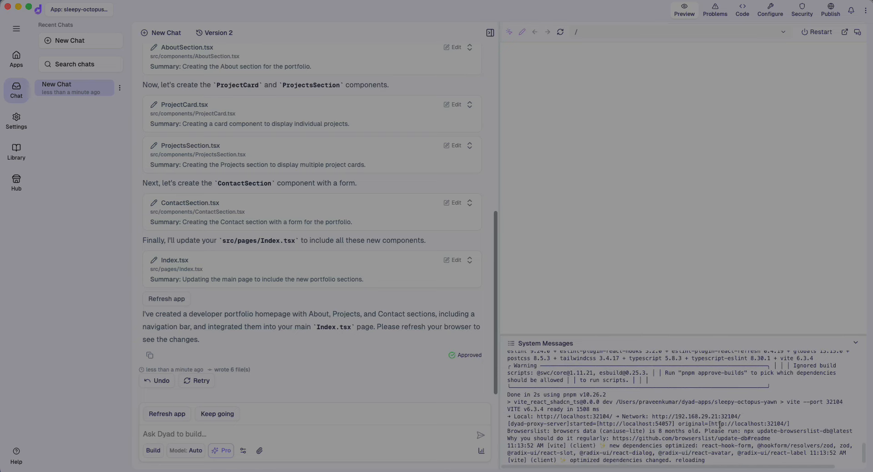
Have the AI keep going to add Hero, Skills and Footer sections, then restart the preview
click(222, 414)
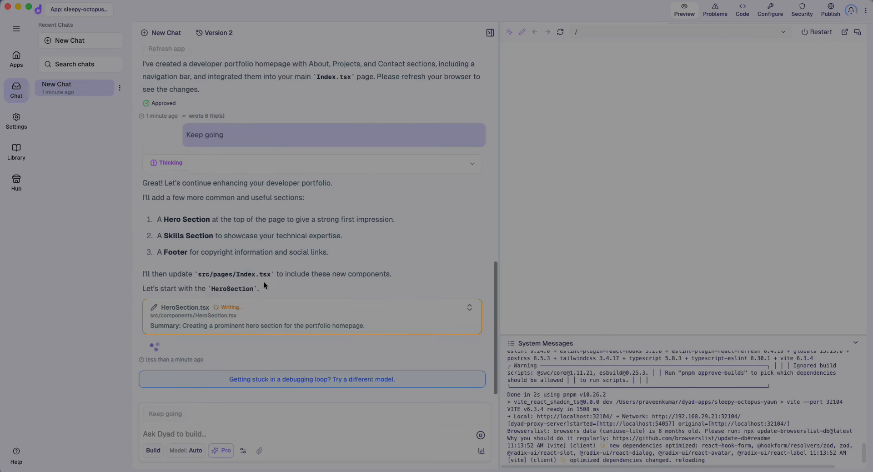
scroll(288, 199, up, 3)
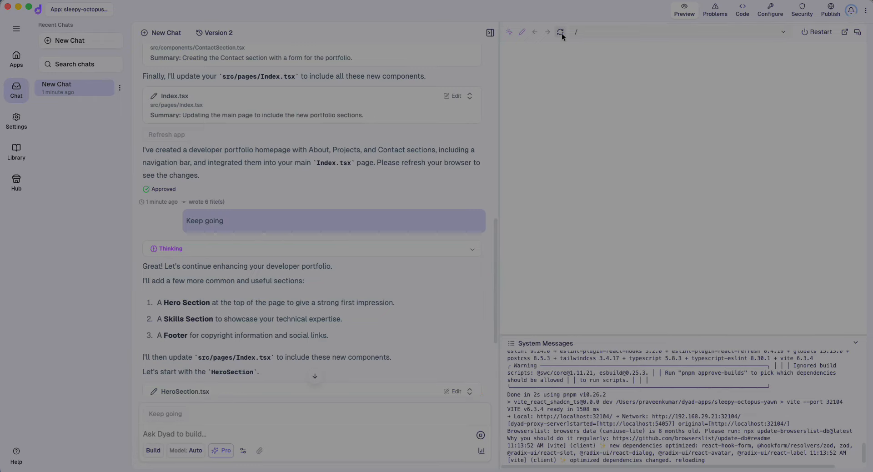
scroll(298, 324, down, 5)
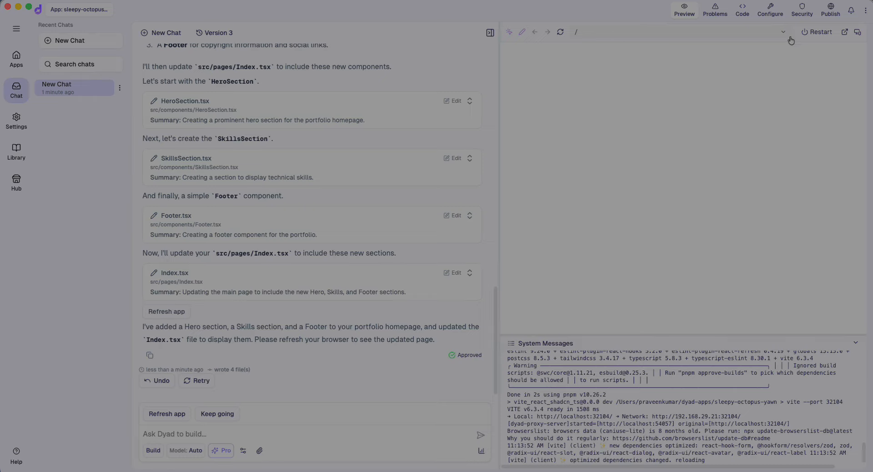
click(813, 31)
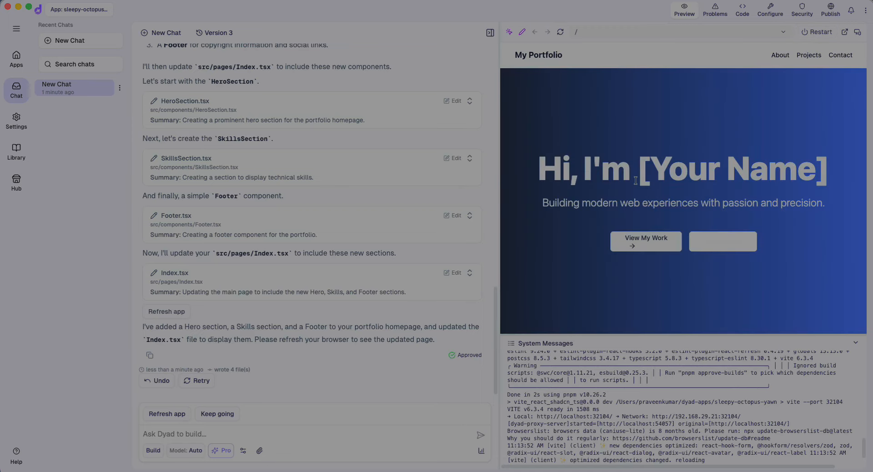
Collapse System Messages, jump to My Projects via View My Work, and open the portfolio in Chrome
click(857, 343)
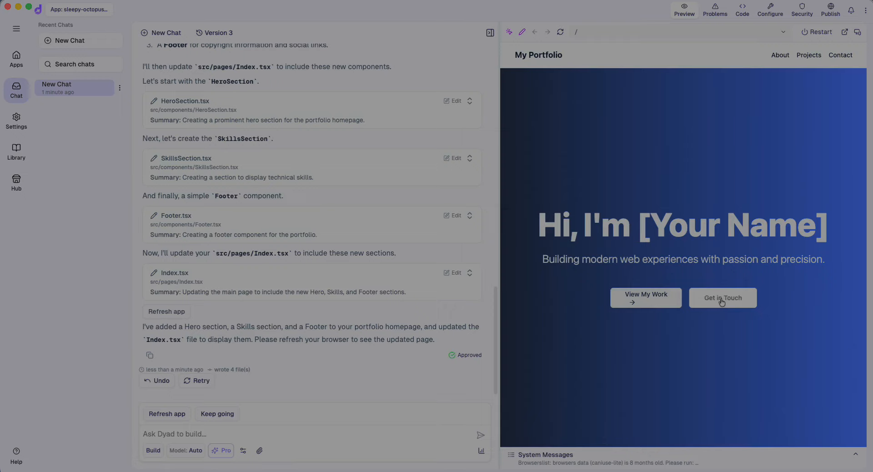
click(659, 303)
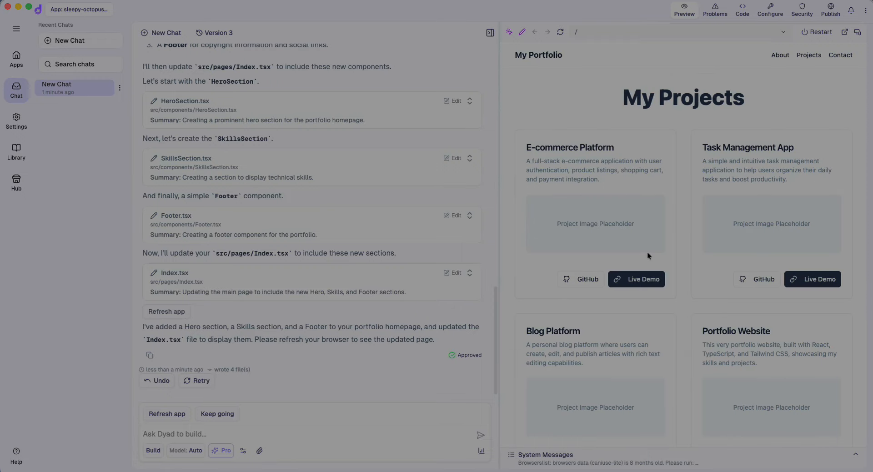
scroll(648, 253, down, 10)
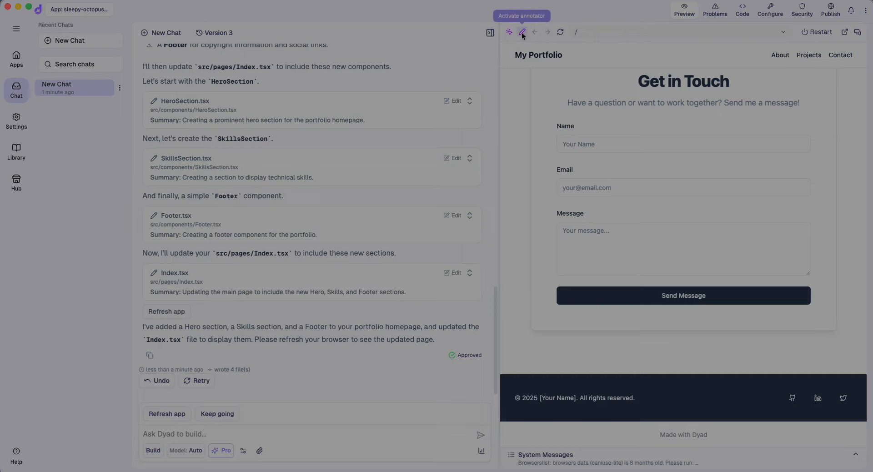
click(845, 33)
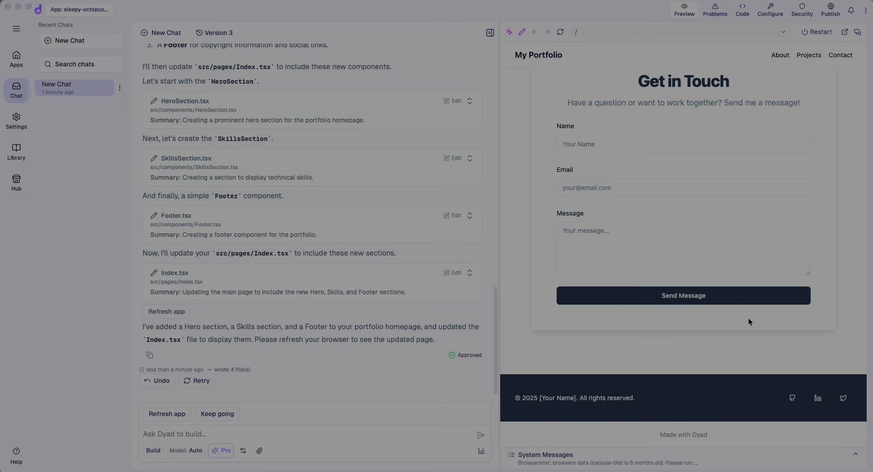
mouse_move(436, 471)
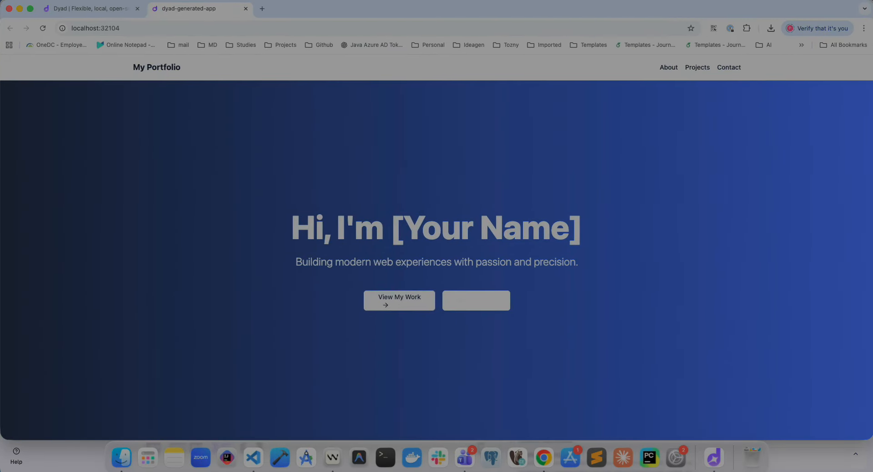
Maximise the Chrome window, follow View My Work and the Projects link, and scroll to Get in Touch
double_click(608, 13)
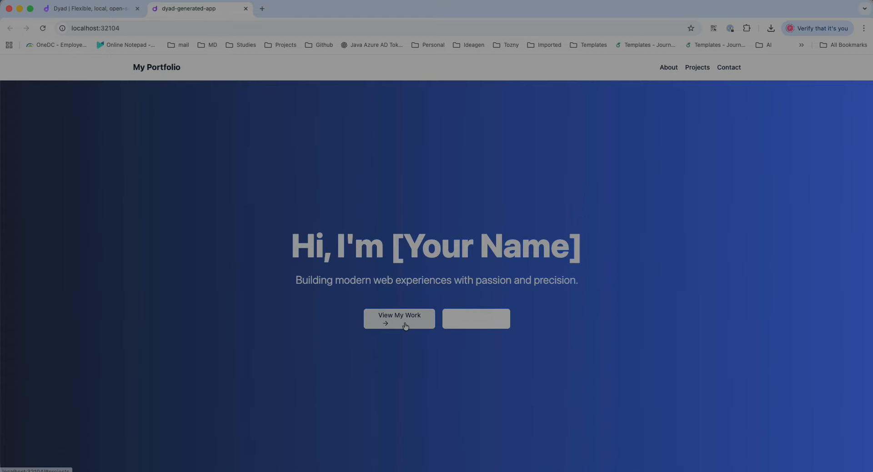
click(405, 325)
scroll(311, 361, down, 10)
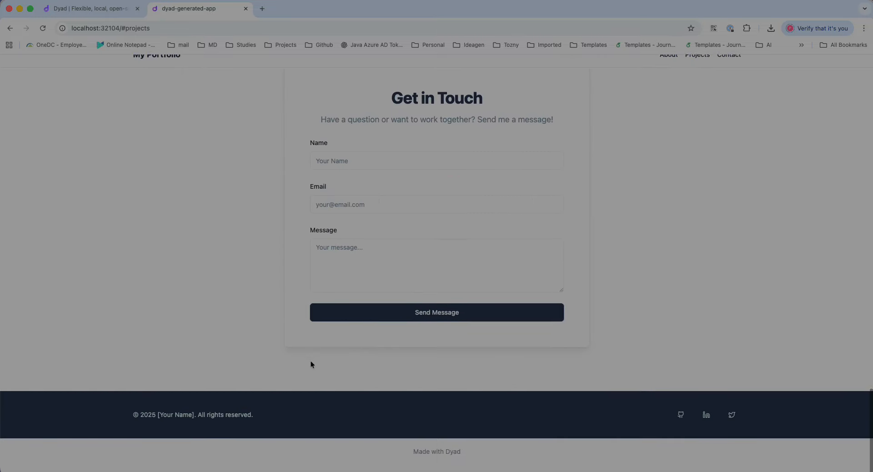
scroll(310, 361, up, 15)
scroll(311, 364, up, 10)
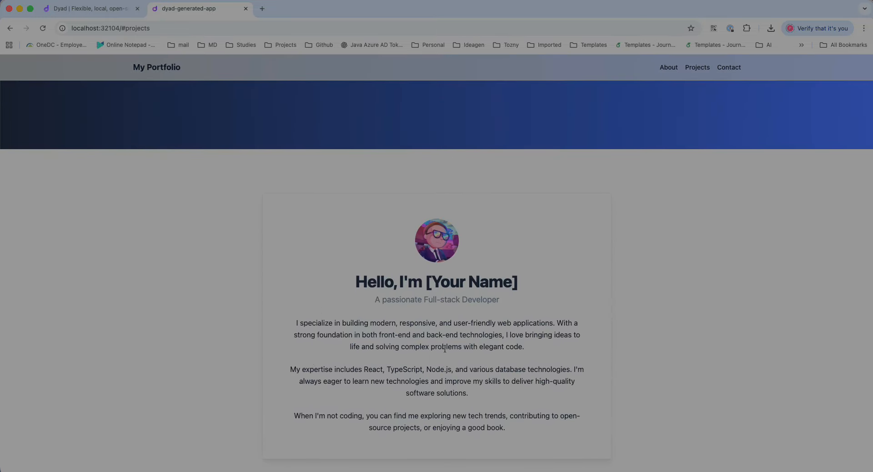
scroll(444, 280, up, 5)
click(697, 67)
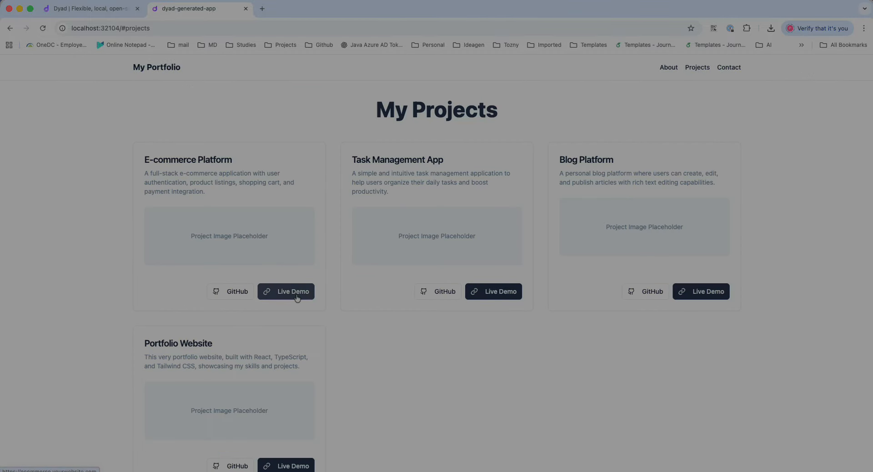
scroll(354, 314, down, 6)
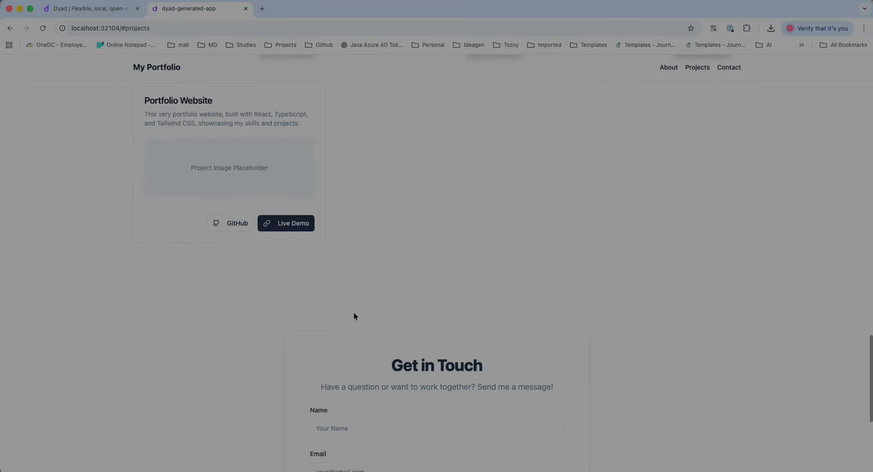
scroll(354, 315, down, 3)
scroll(413, 287, down, 2)
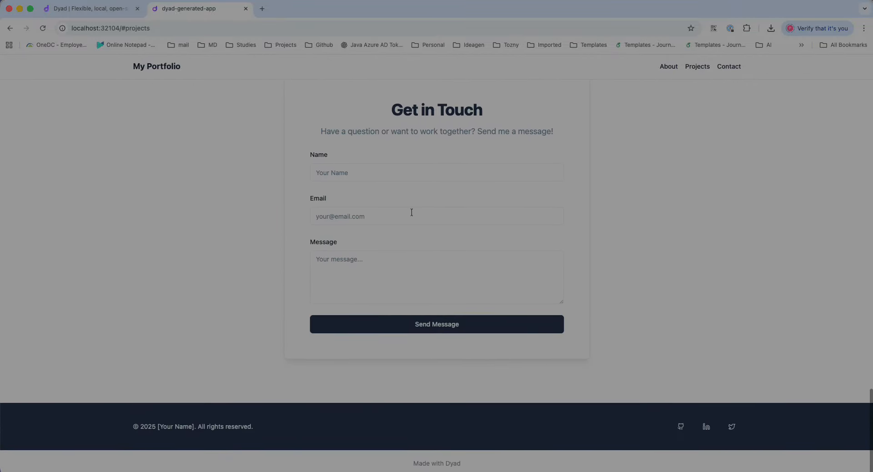
Submit the empty contact form to test validation, then fill in the name and email fields
click(434, 326)
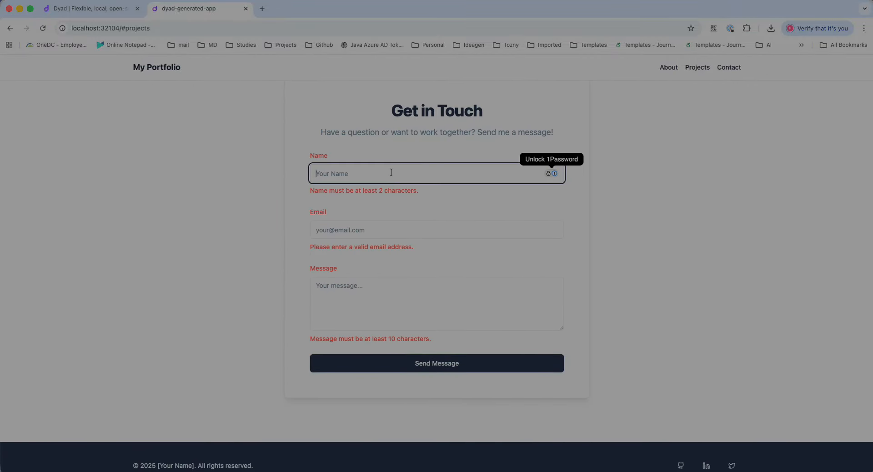
text(Praveen)
key(Tab)
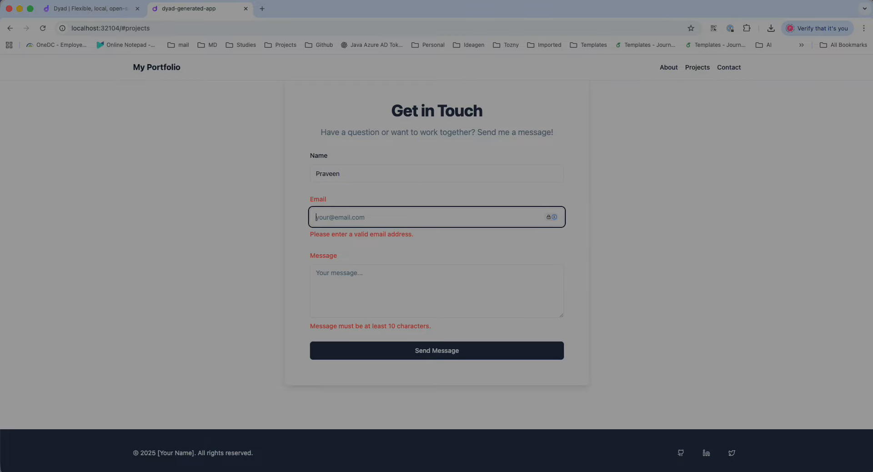
key(Tab)
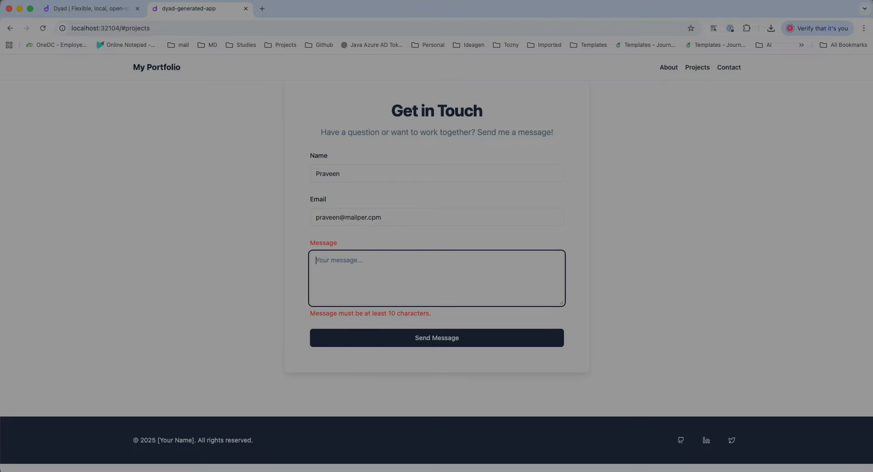
Enter the message 'Contect needed', send it, check the page, and switch back to Dyad
text(Conte)
text(ct needed)
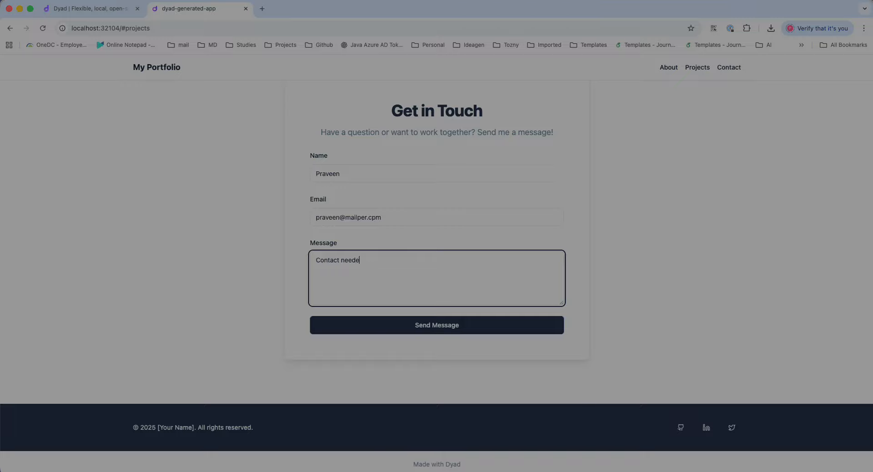
click(422, 326)
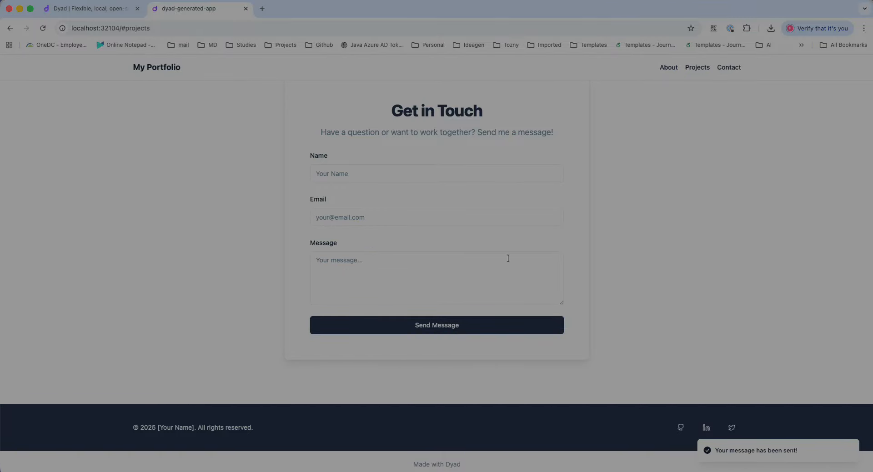
scroll(387, 273, up, 15)
scroll(526, 225, up, 14)
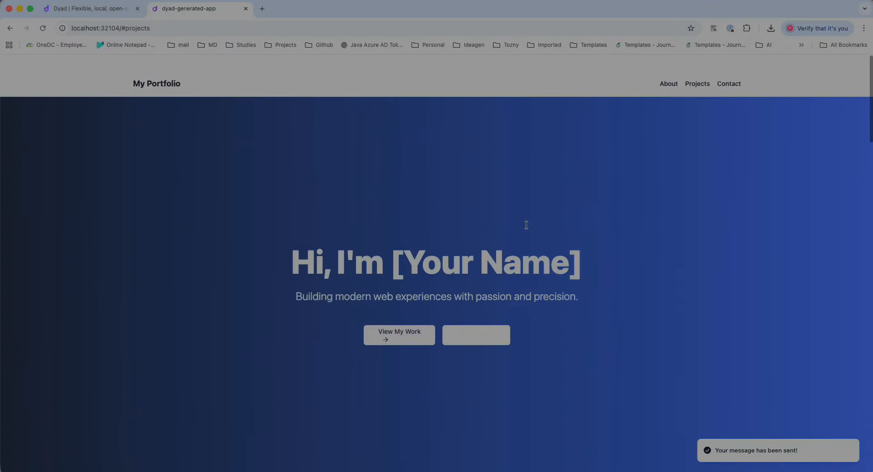
scroll(526, 225, down, 10)
scroll(526, 225, down, 3)
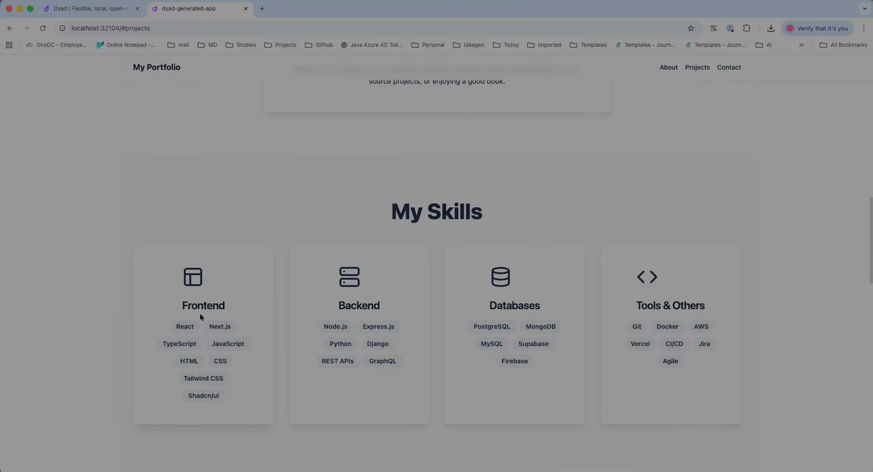
scroll(412, 291, down, 10)
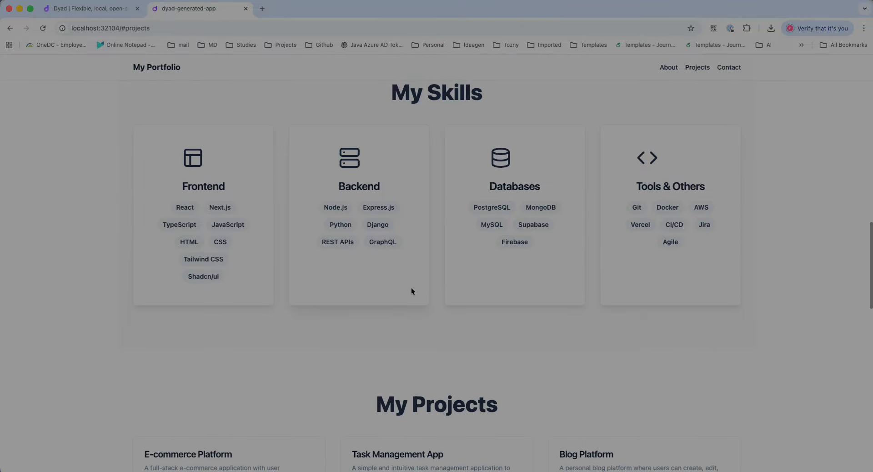
scroll(411, 291, down, 10)
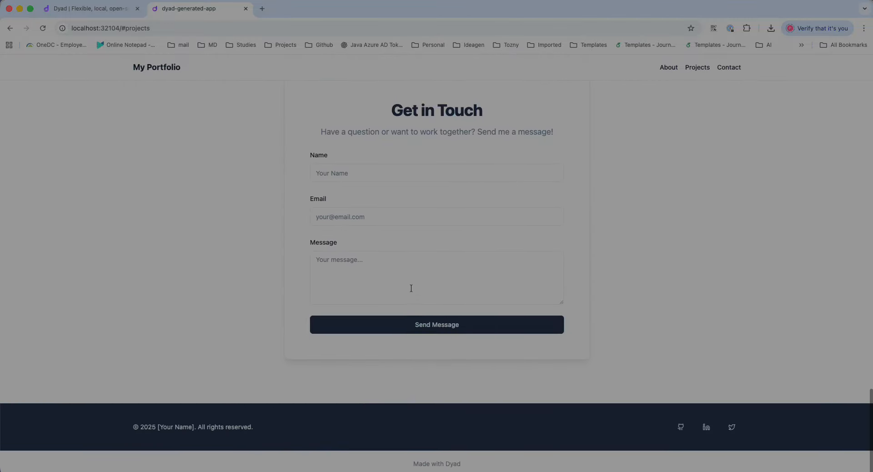
scroll(221, 263, up, 20)
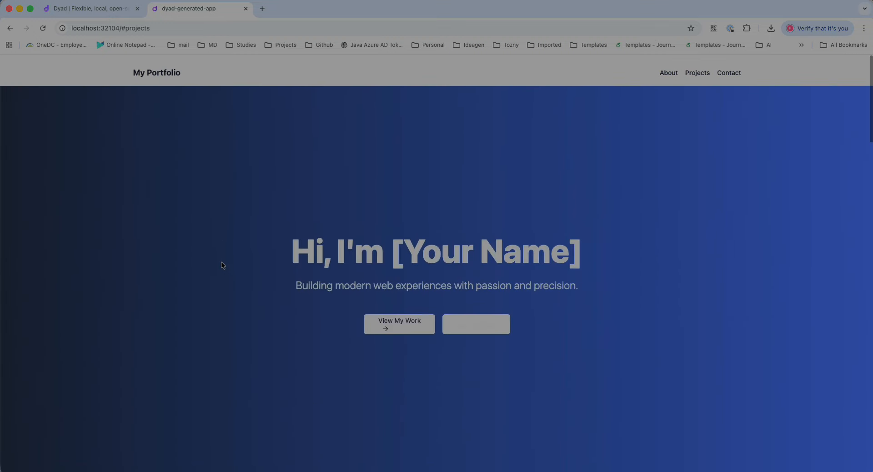
key(super+Tab)
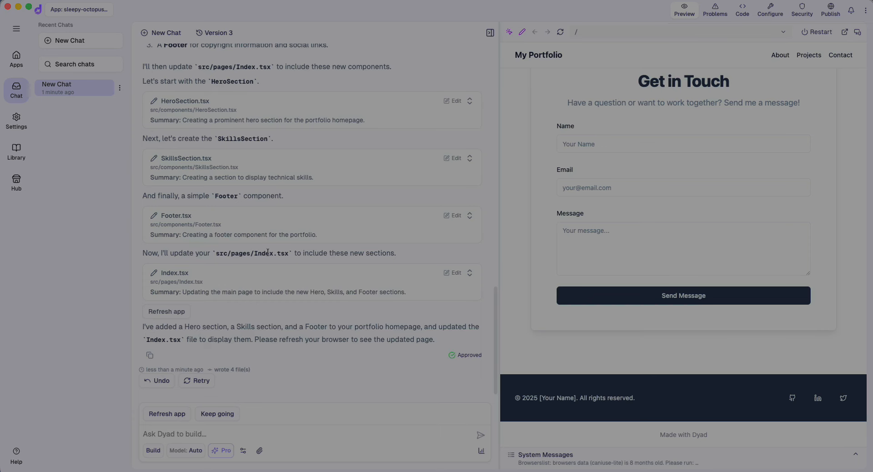
In General settings, scroll to AI Providers and open the Google provider's configuration page
scroll(268, 252, up, 15)
click(17, 121)
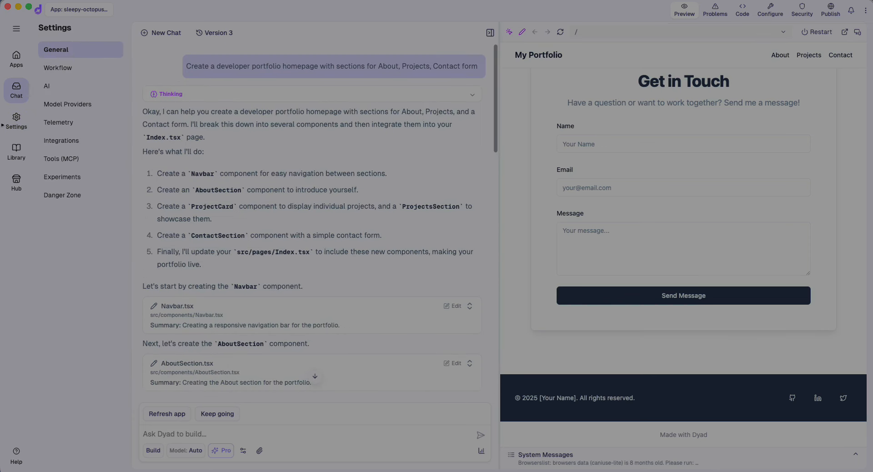
click(14, 130)
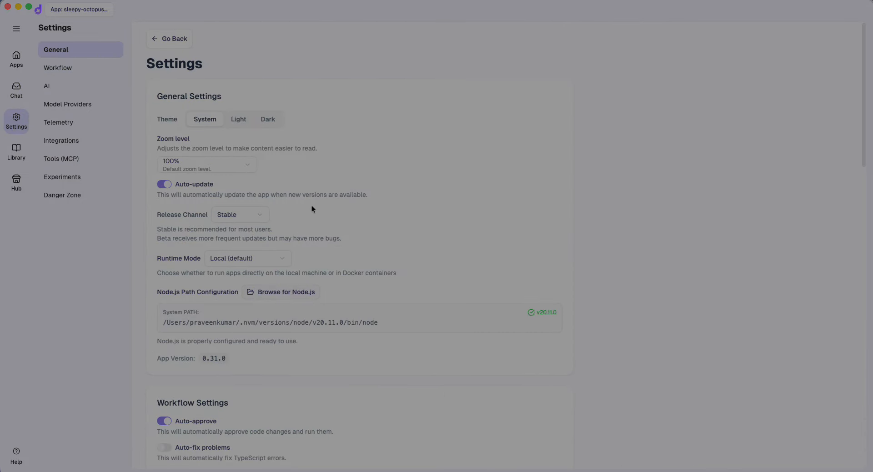
scroll(255, 318, down, 7)
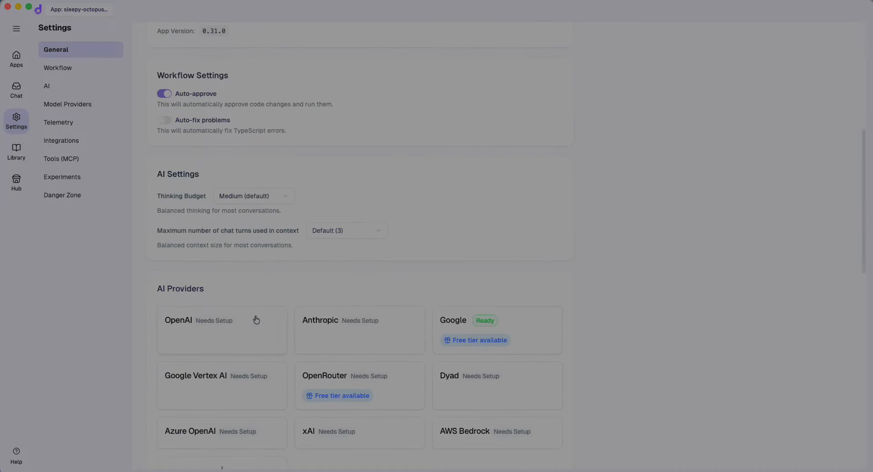
scroll(256, 320, down, 3)
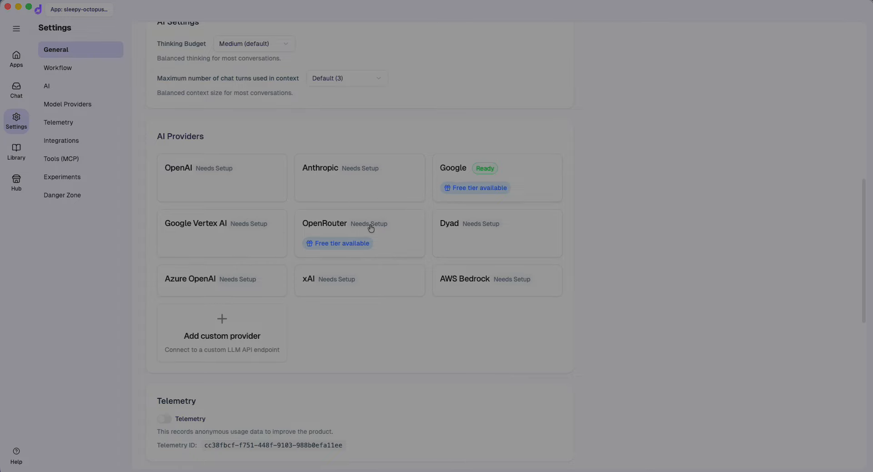
click(451, 173)
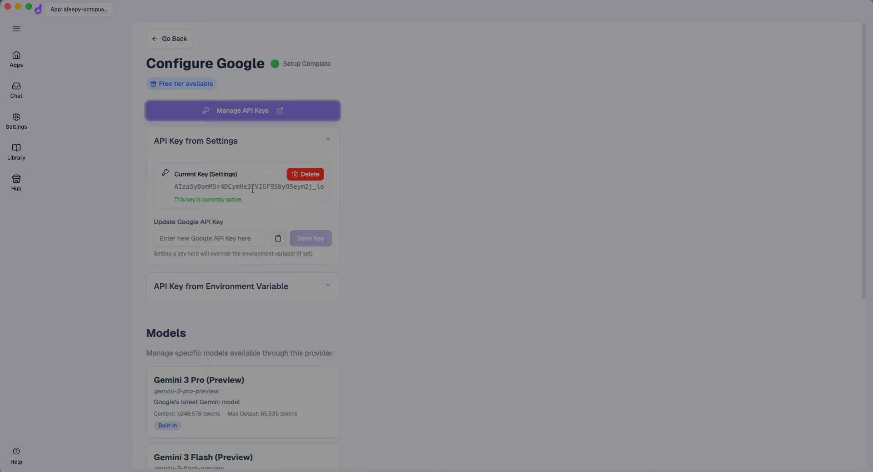
scroll(259, 302, down, 6)
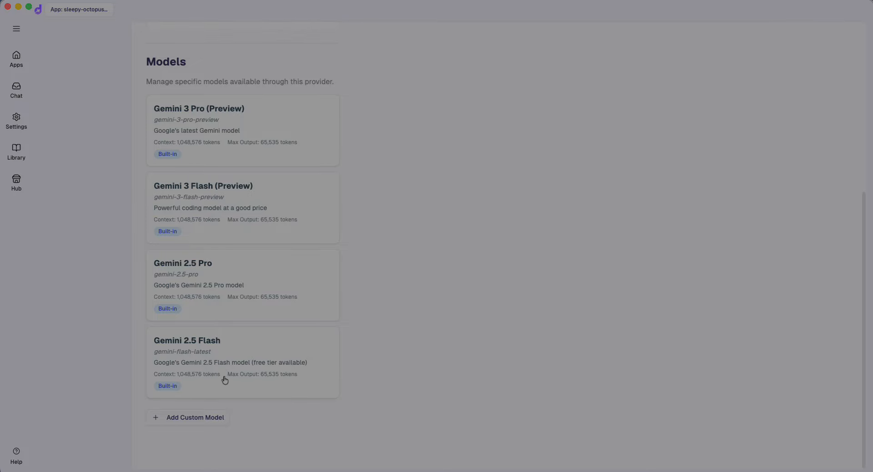
scroll(232, 309, up, 6)
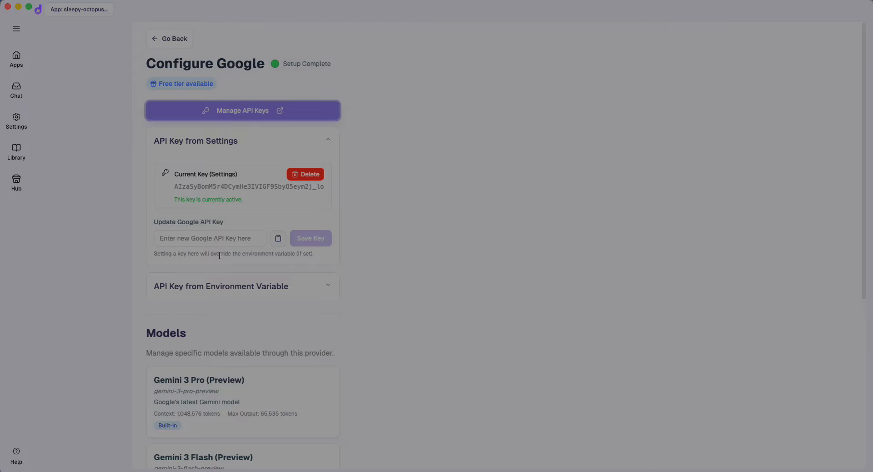
click(159, 40)
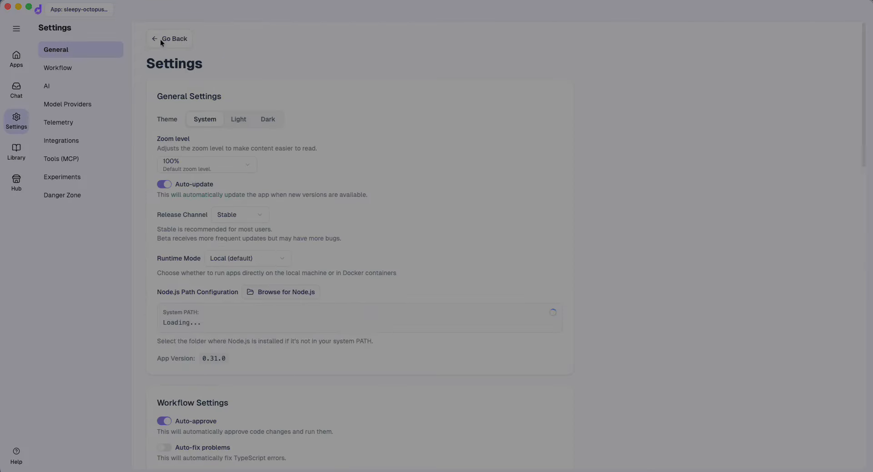
click(17, 89)
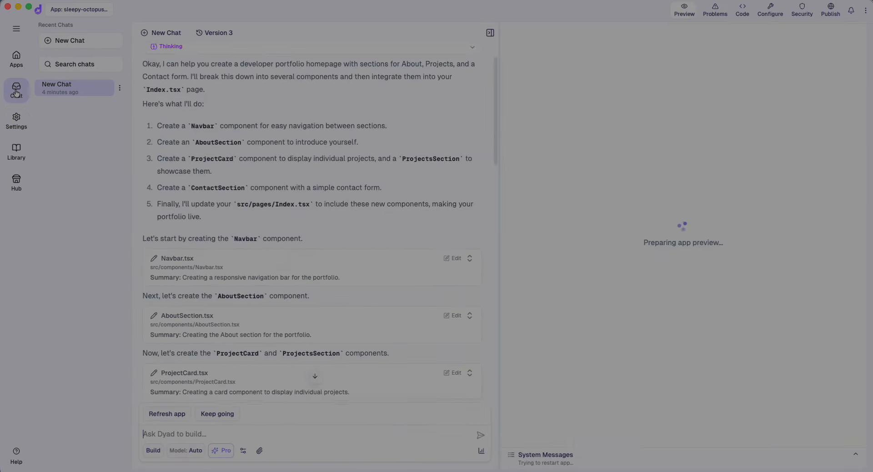
click(480, 451)
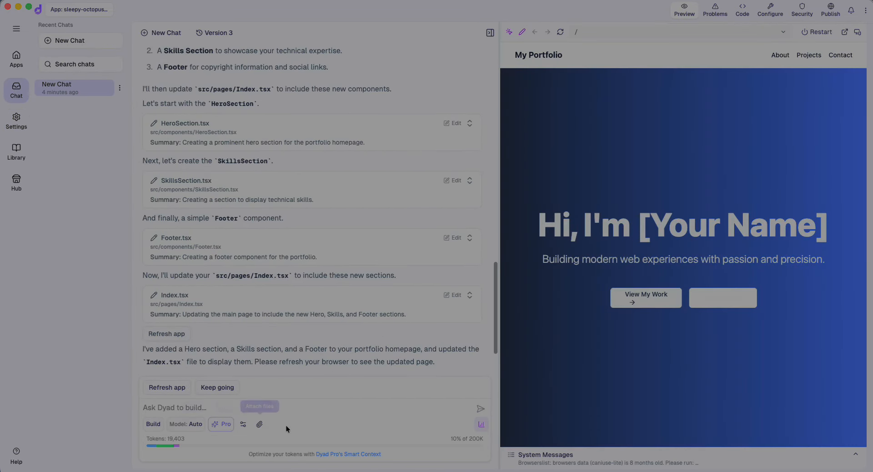
mouse_move(175, 446)
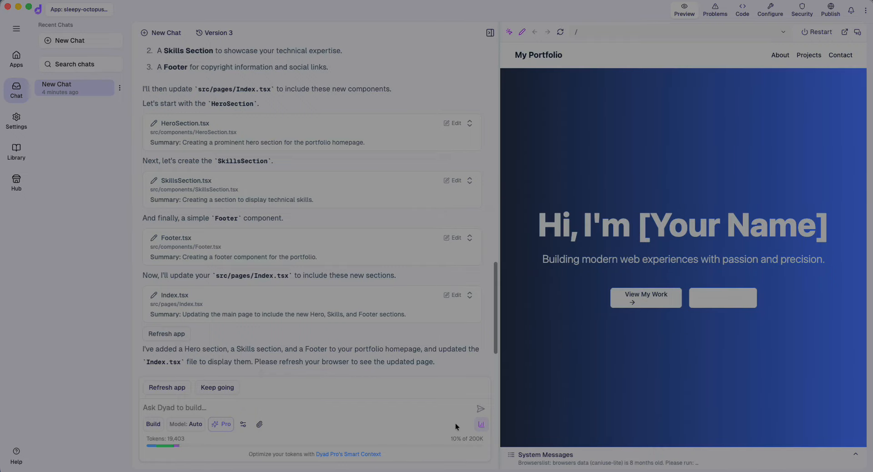
click(481, 424)
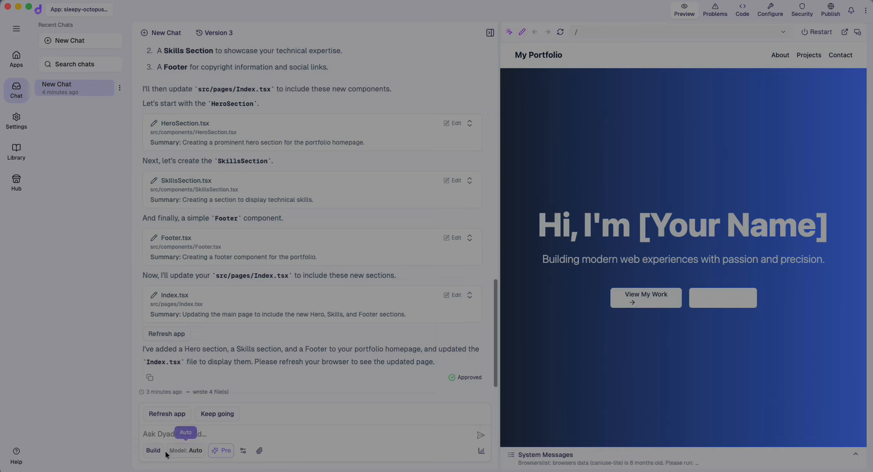
click(186, 451)
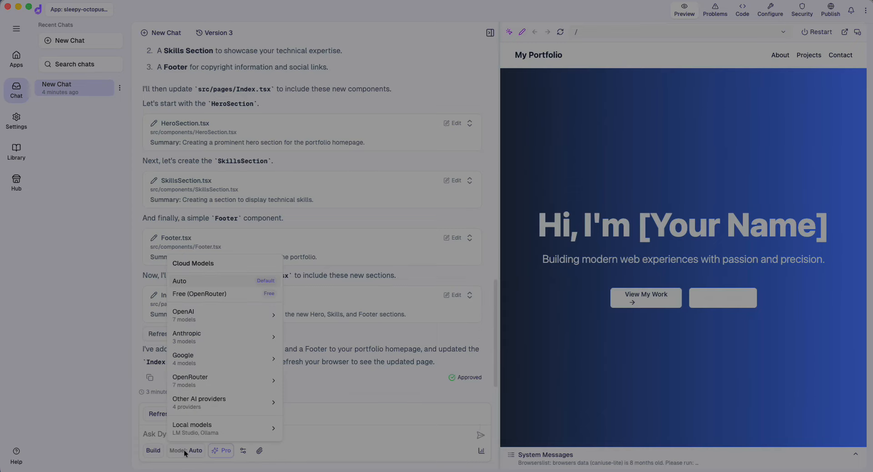
mouse_move(236, 319)
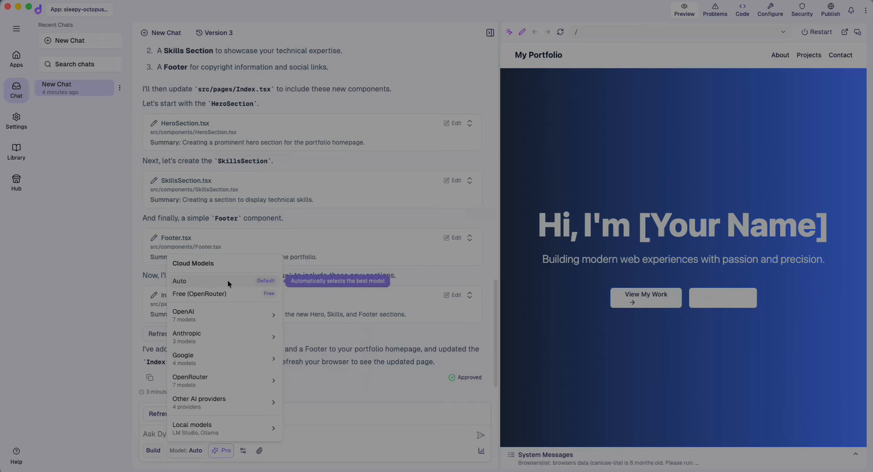
click(75, 334)
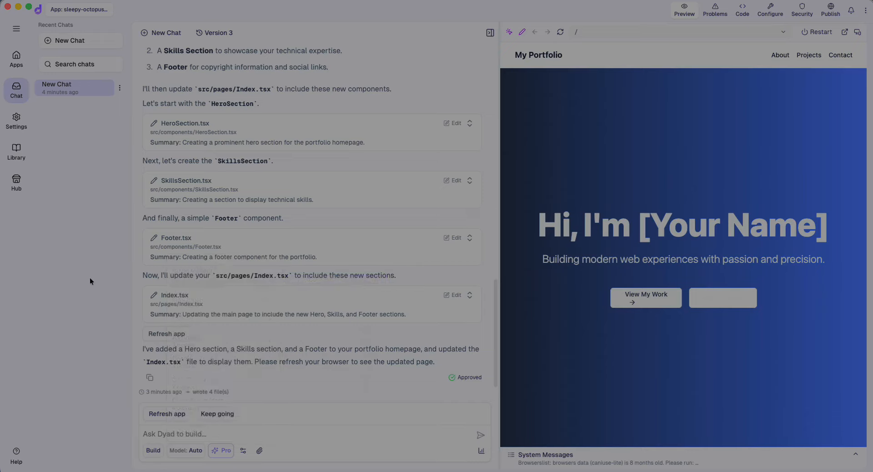
click(14, 120)
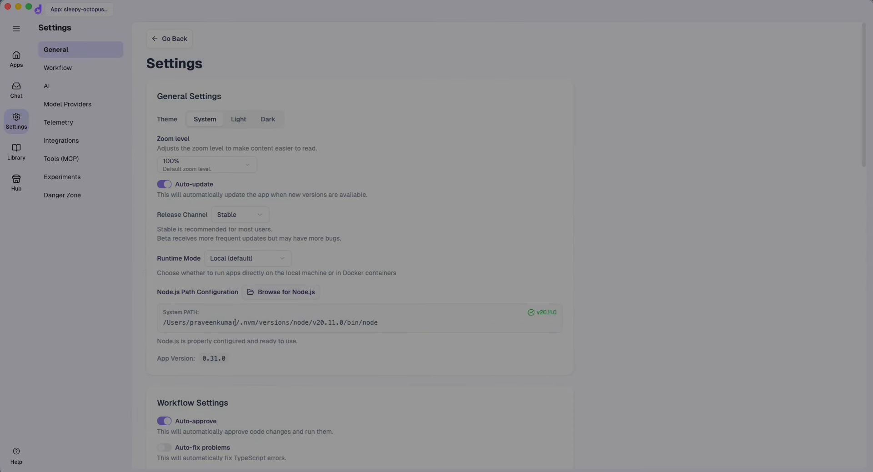
click(67, 159)
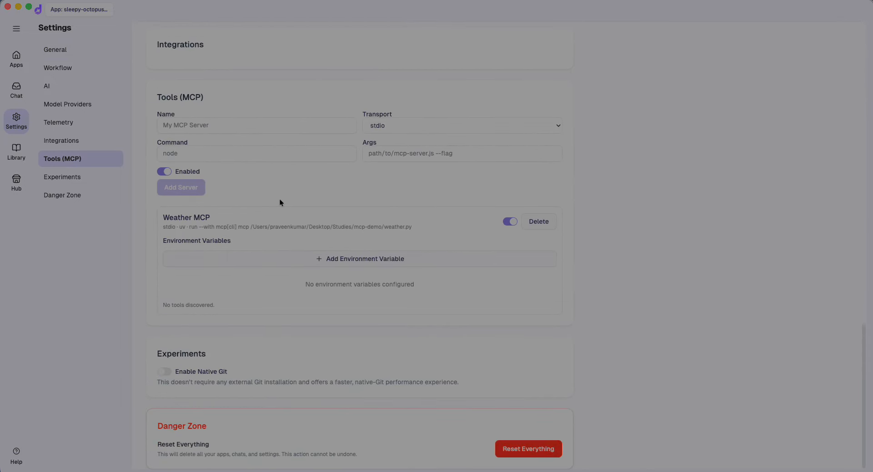
click(215, 125)
click(407, 126)
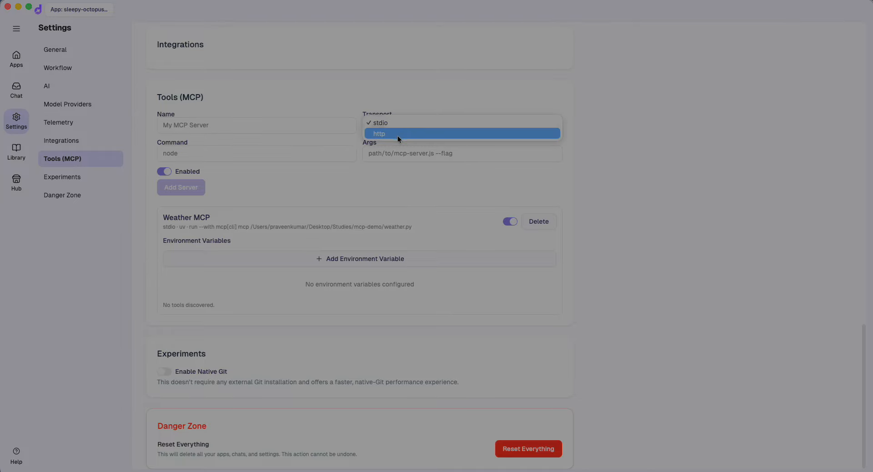
click(432, 105)
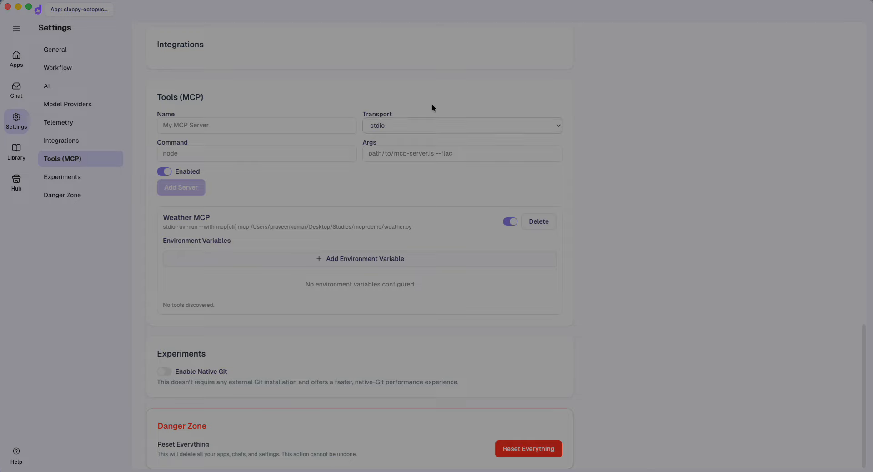
click(222, 157)
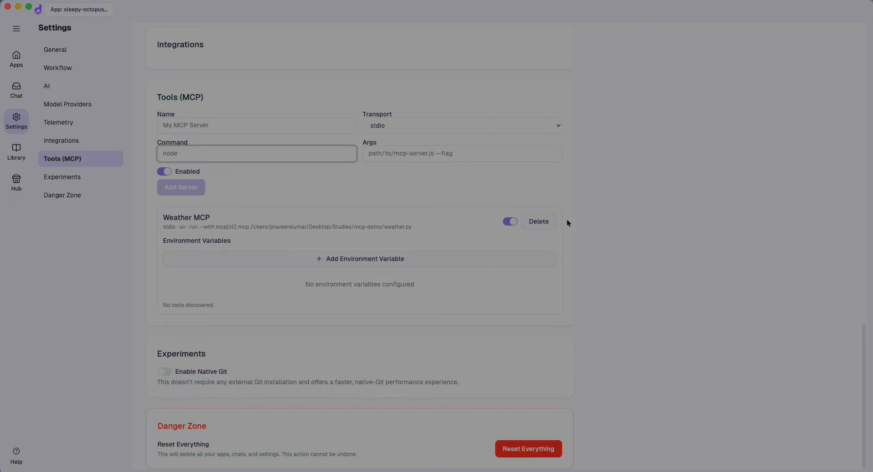
double_click(276, 228)
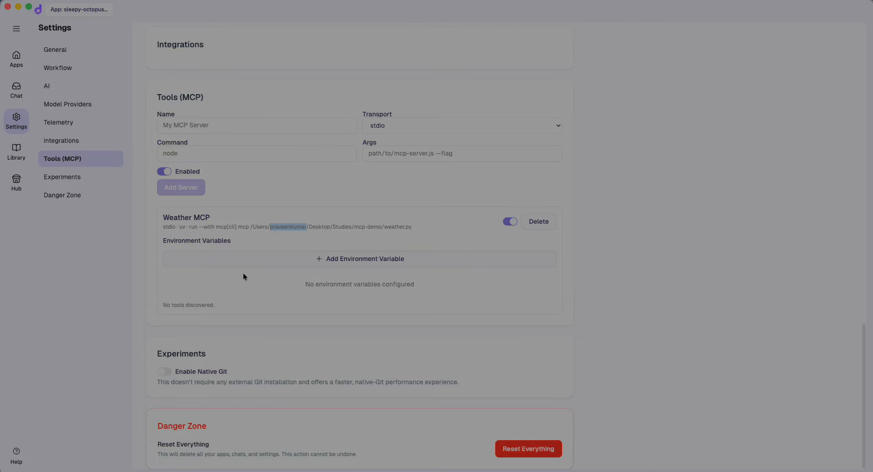
scroll(244, 275, up, 6)
scroll(243, 277, up, 5)
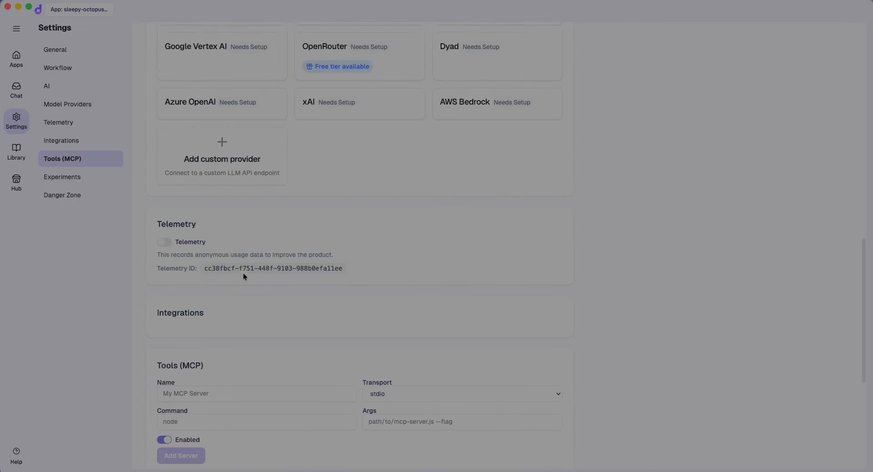
scroll(244, 277, up, 3)
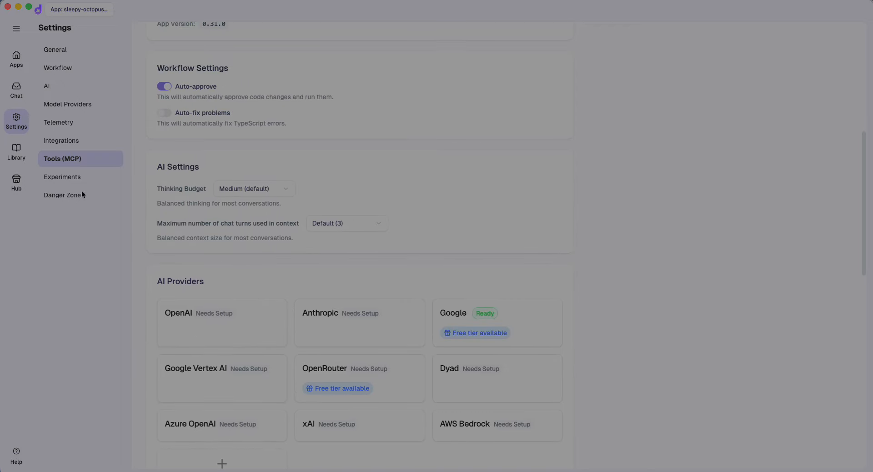
click(76, 140)
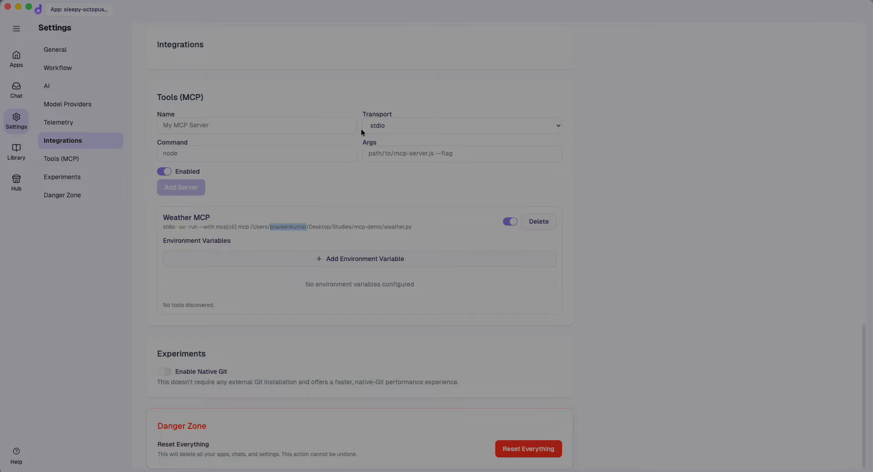
Scroll through the settings page to review its options
scroll(318, 338, up, 8)
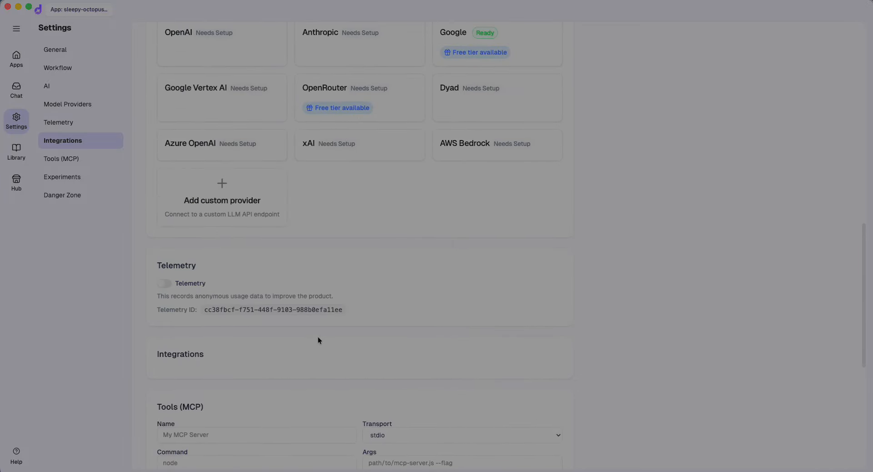
scroll(318, 340, up, 8)
scroll(318, 340, down, 6)
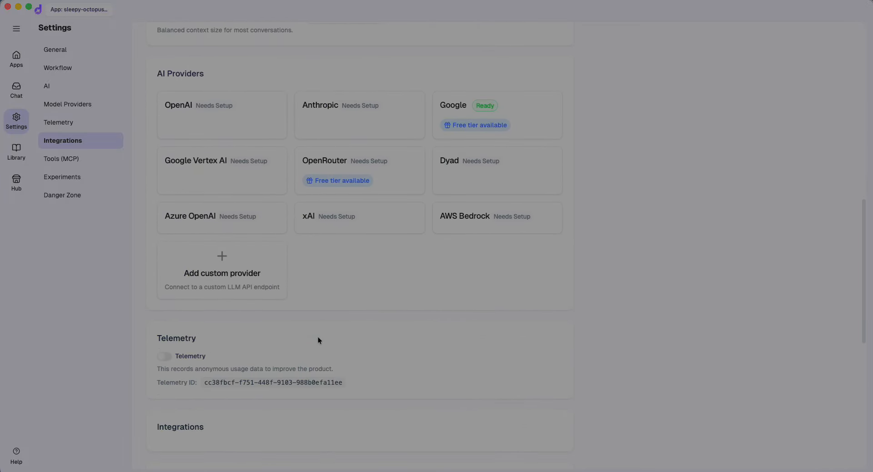
scroll(279, 379, down, 6)
scroll(278, 378, up, 20)
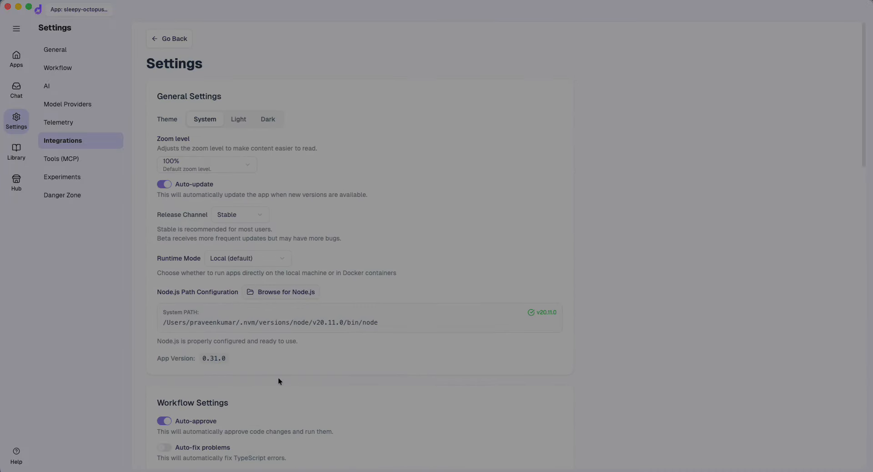
scroll(304, 353, down, 12)
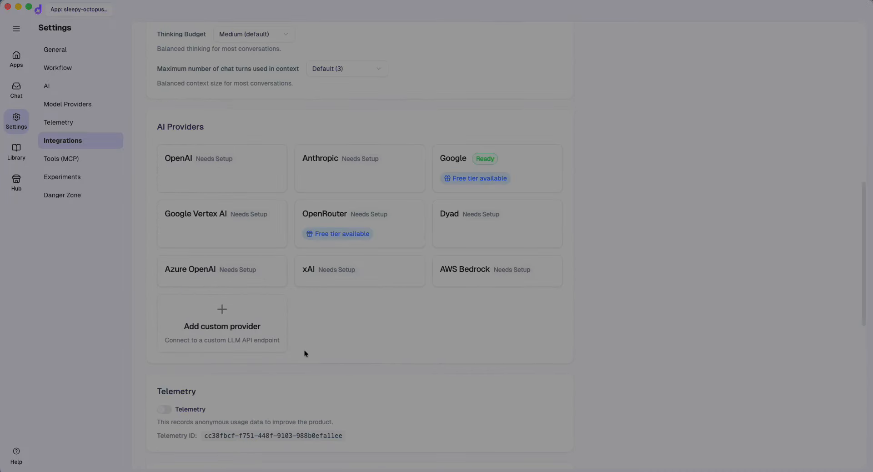
scroll(304, 353, down, 6)
scroll(304, 354, up, 10)
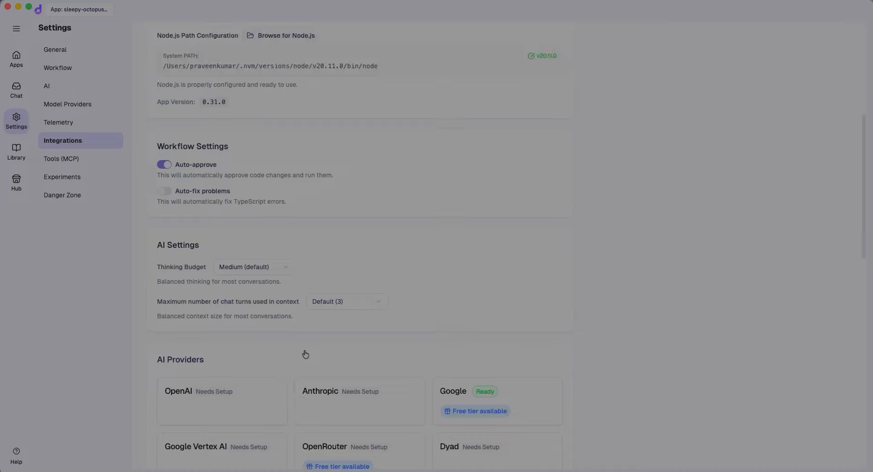
scroll(304, 354, down, 1)
Check the chat-turns context limit options, keeping the default, then go to General and the Library
click(371, 252)
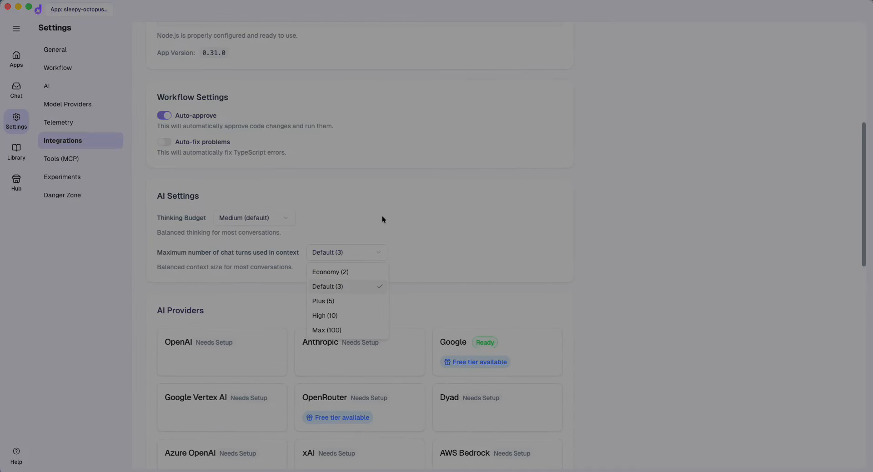
click(382, 219)
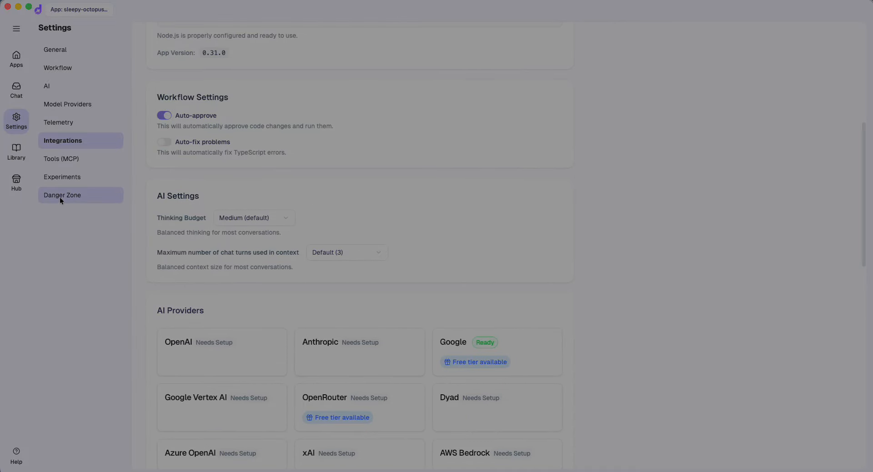
click(64, 49)
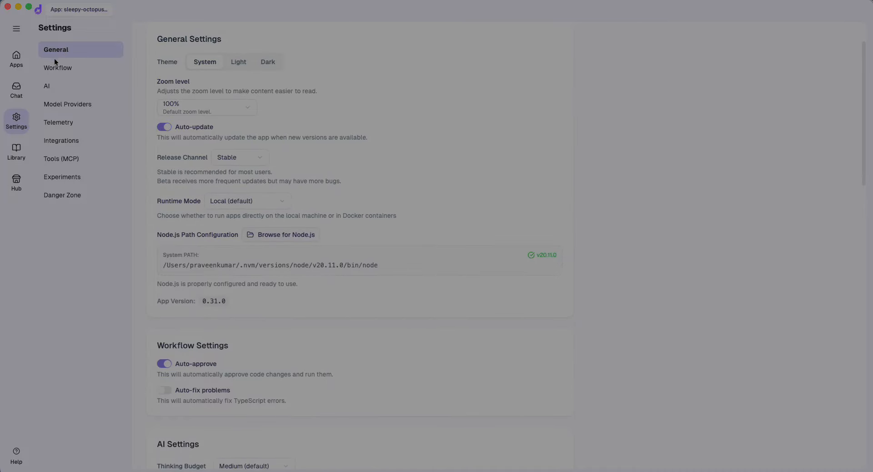
click(12, 157)
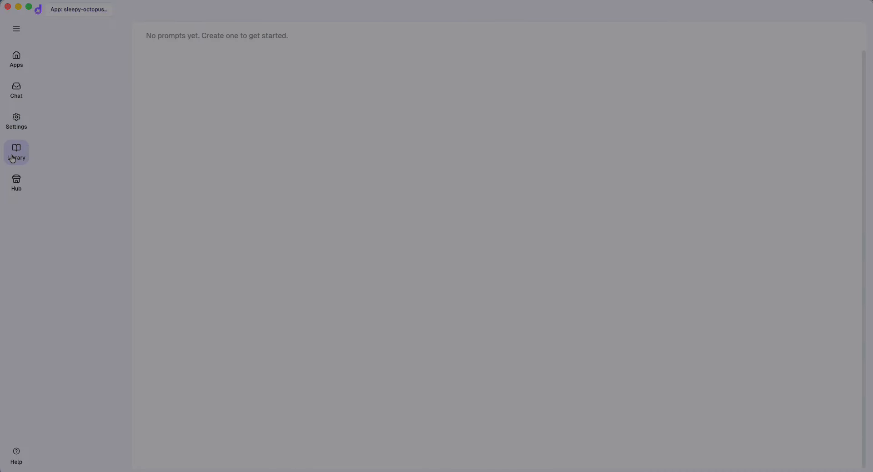
Open the Hub and scroll down to the Community templates such as Vue and Angular
click(17, 184)
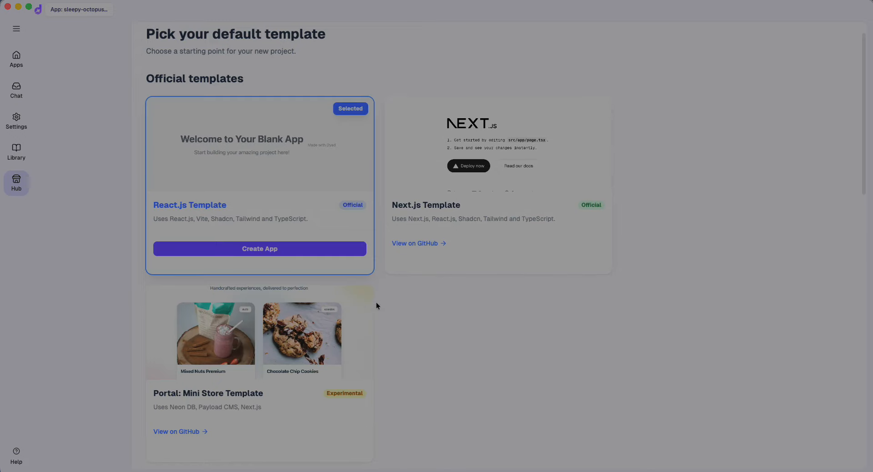
scroll(283, 365, down, 10)
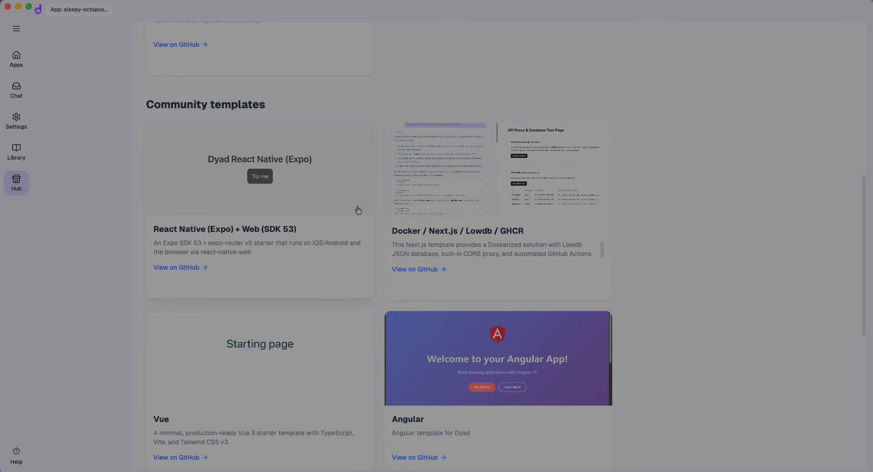
scroll(299, 362, down, 4)
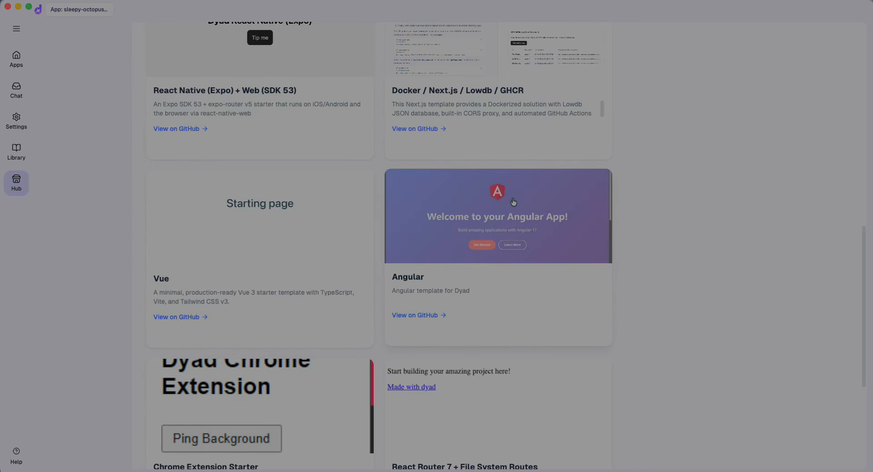
scroll(513, 201, up, 3)
Pick the community Angular template, accept its code notice, and create an app named 'Food app'
click(517, 328)
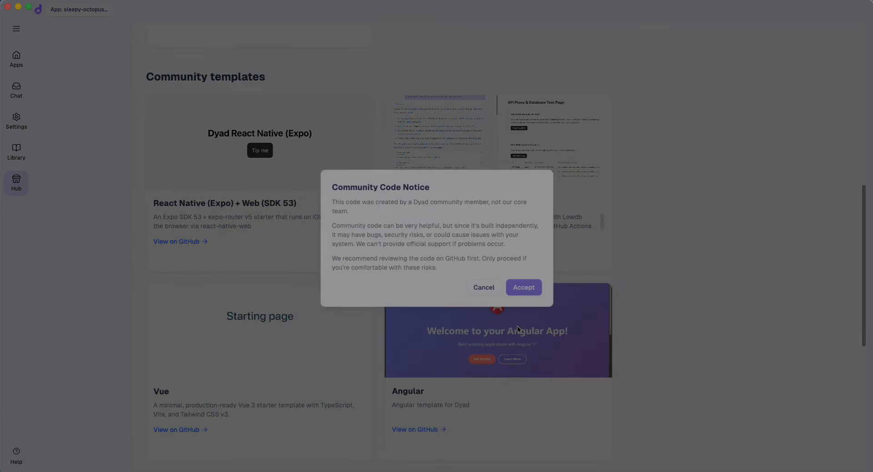
click(531, 287)
scroll(505, 322, down, 3)
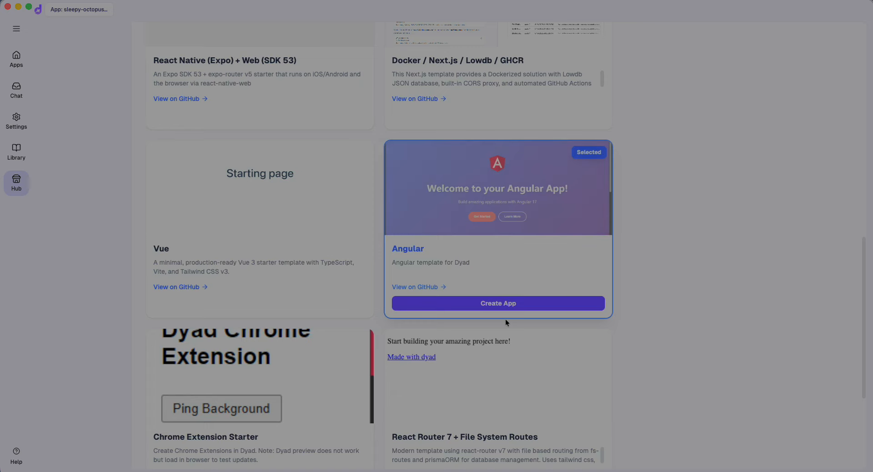
click(503, 304)
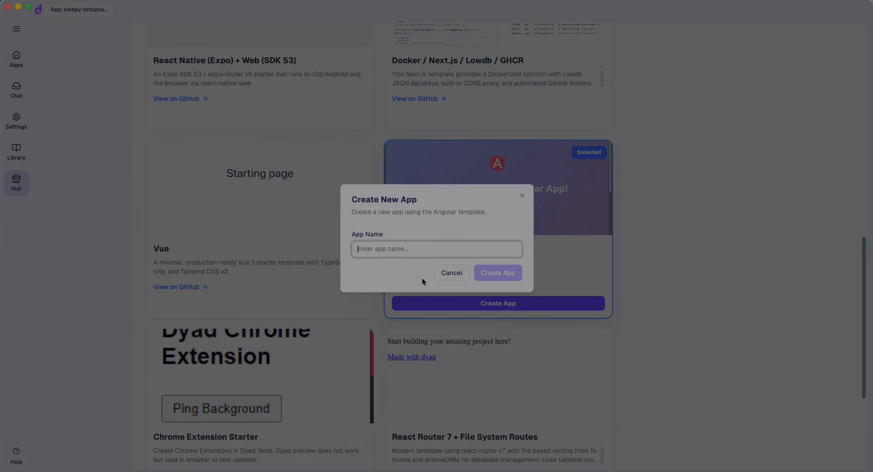
text(Too)
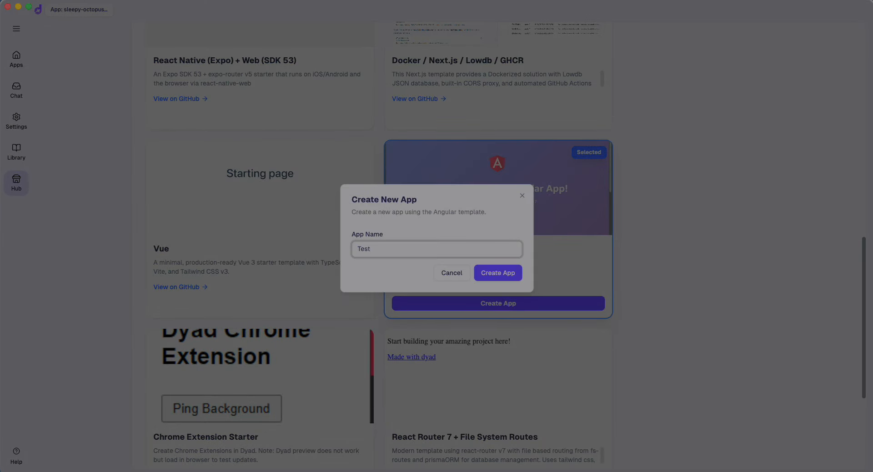
key(BackSpace)
key(BackSpace)
key(BackSpace)
text(Food app)
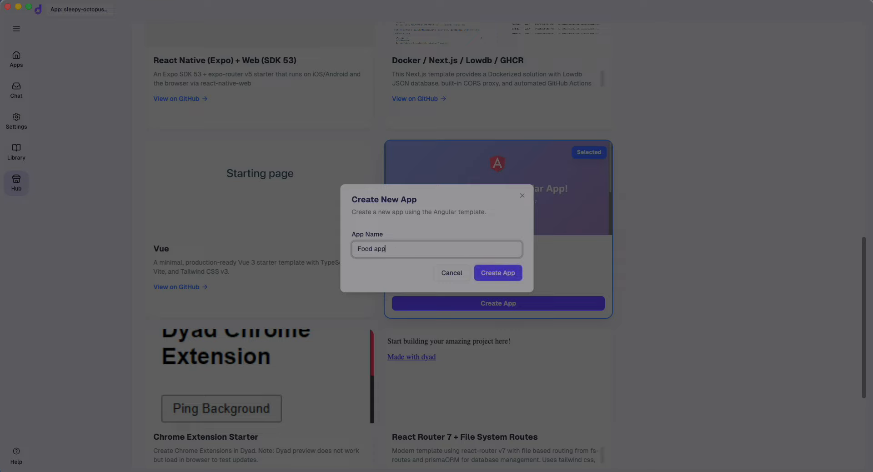
click(495, 269)
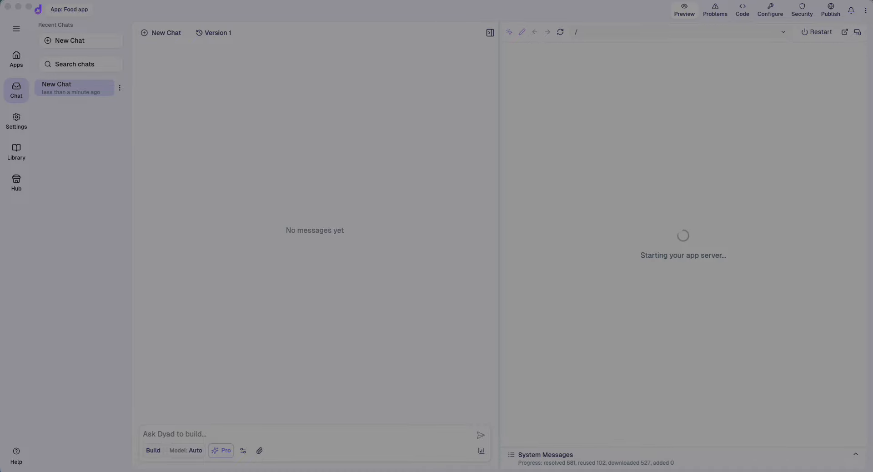
View the Food app's GitHub and Vercel publish options, then open Settings and the template Hub
click(831, 11)
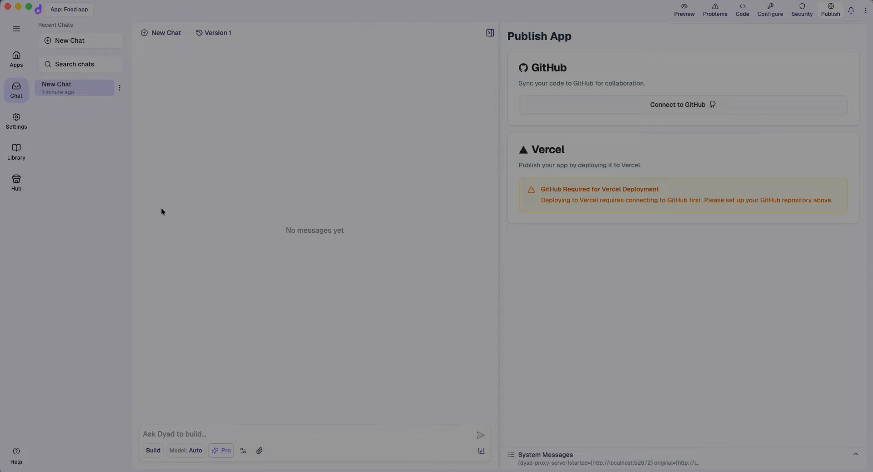
click(15, 127)
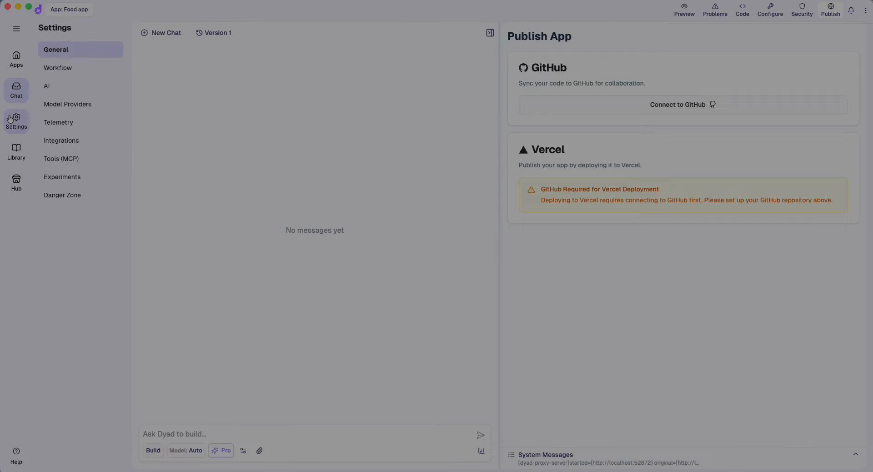
click(16, 182)
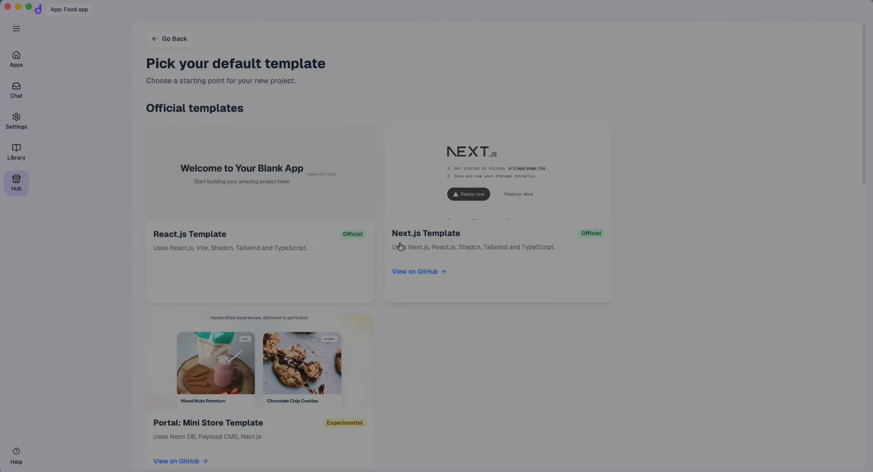
Pick the Next.js Template in the hub after briefly trying React.js
click(463, 194)
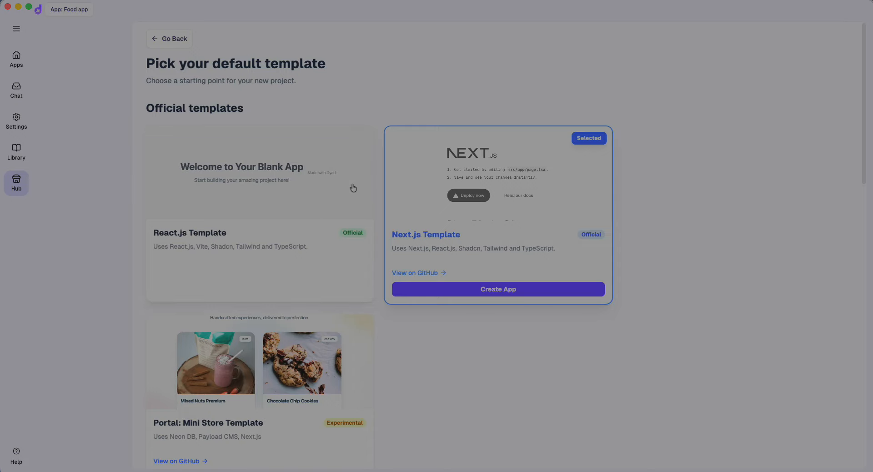
click(260, 198)
click(511, 186)
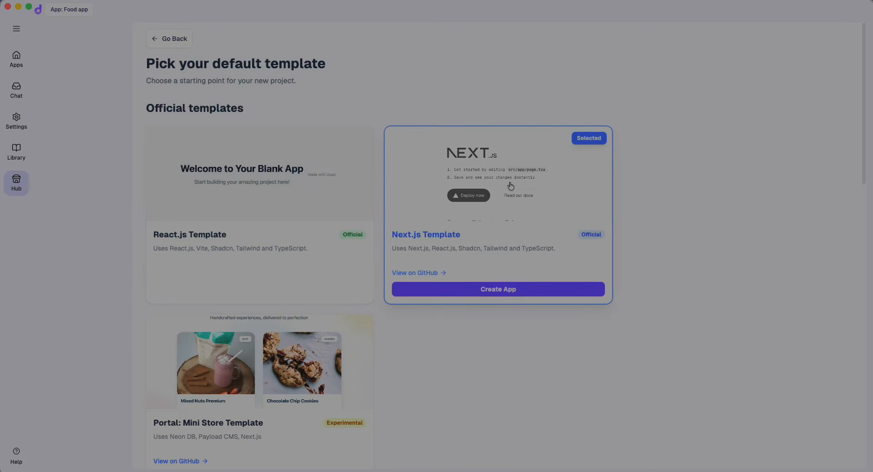
Open Create App for Next.js, cancel it without creating an app, and return to Apps
click(495, 294)
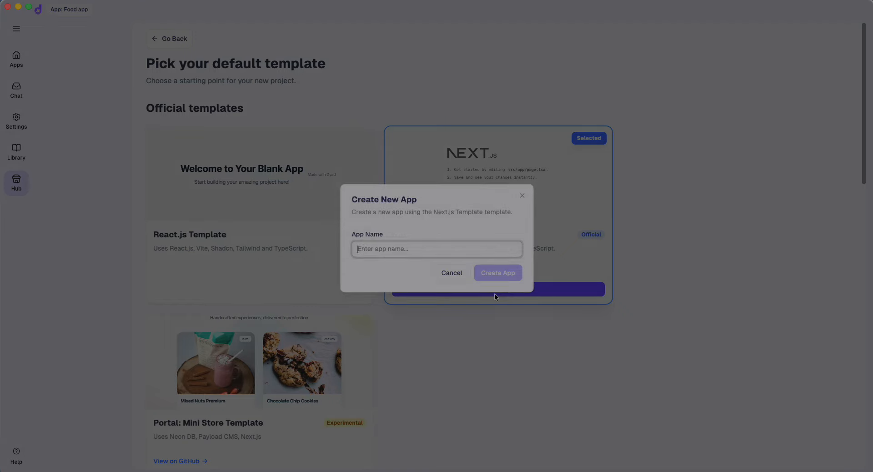
click(523, 195)
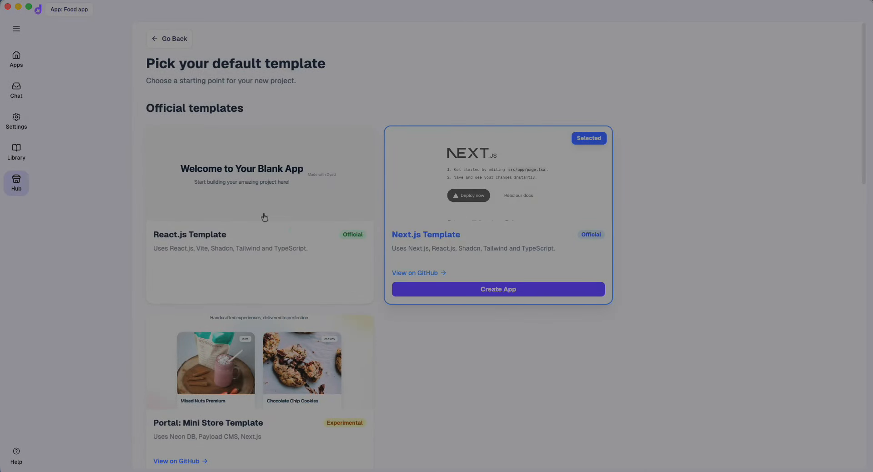
click(18, 63)
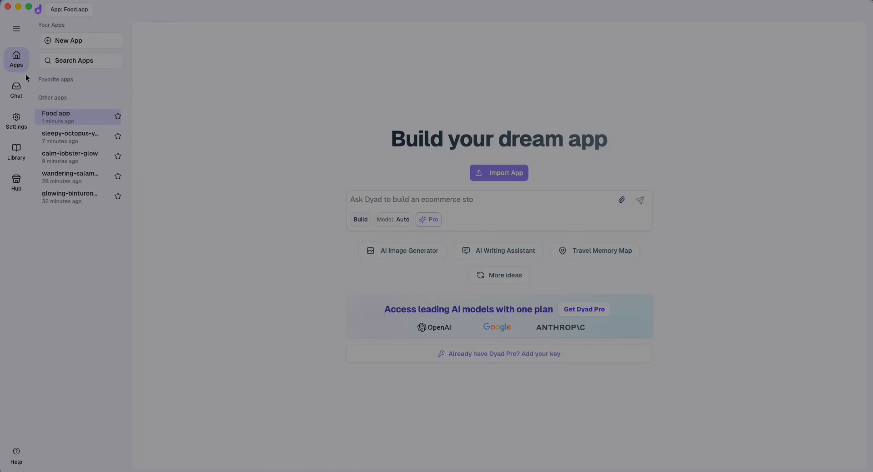
Browse sleepy-octopus-yawn, calm-lobster-glow and glowing-binturong-run details, then open the Food app in chat
click(59, 136)
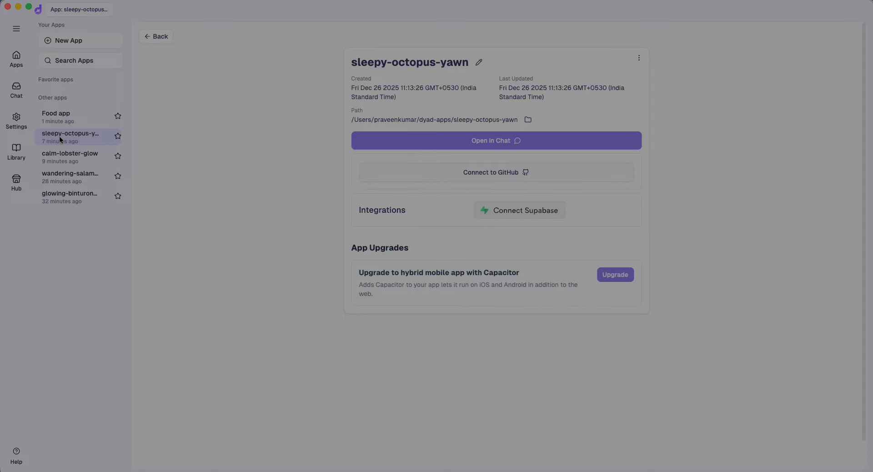
click(56, 157)
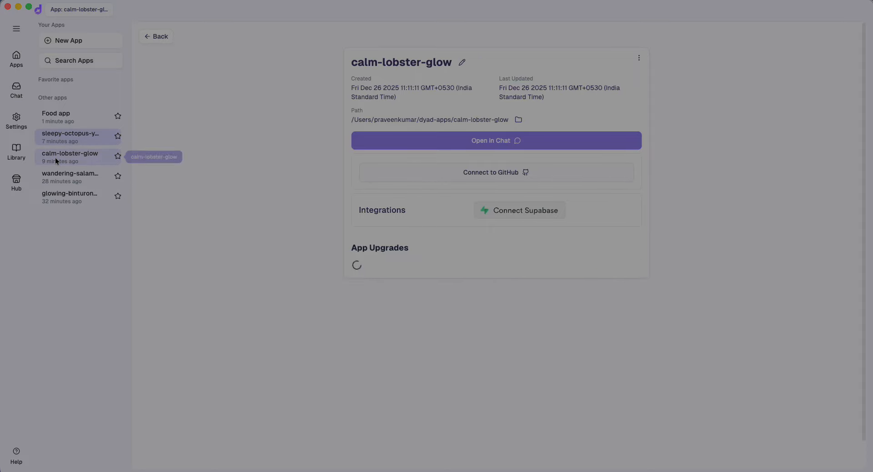
click(57, 190)
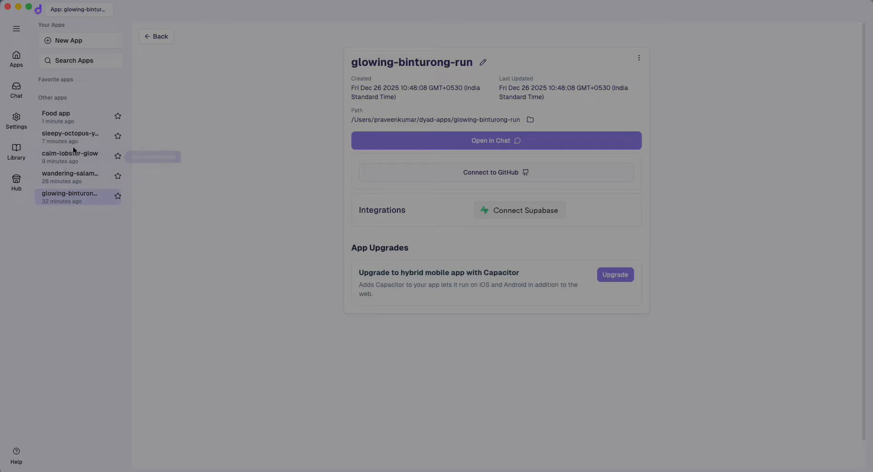
click(82, 134)
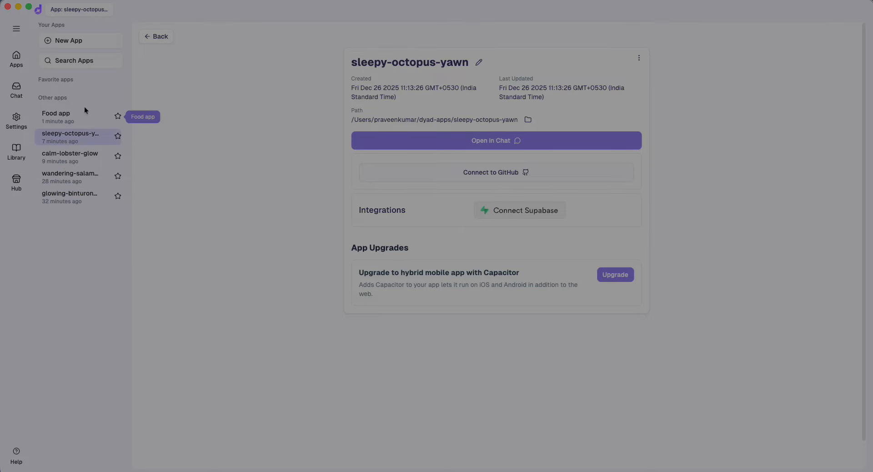
click(63, 117)
click(493, 142)
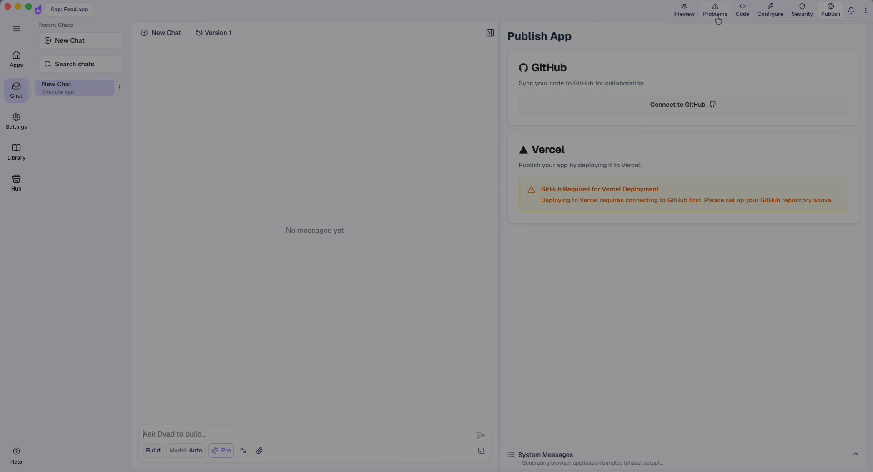
View the Food app's live preview and check its Problems panel
click(743, 14)
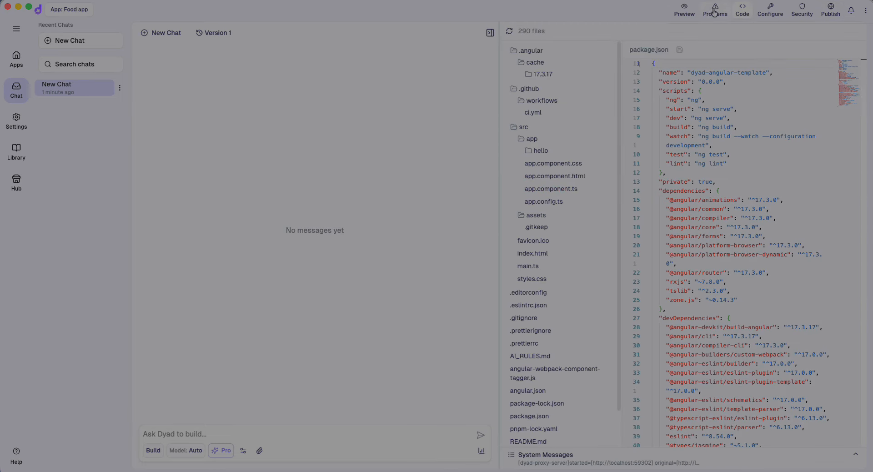
click(685, 10)
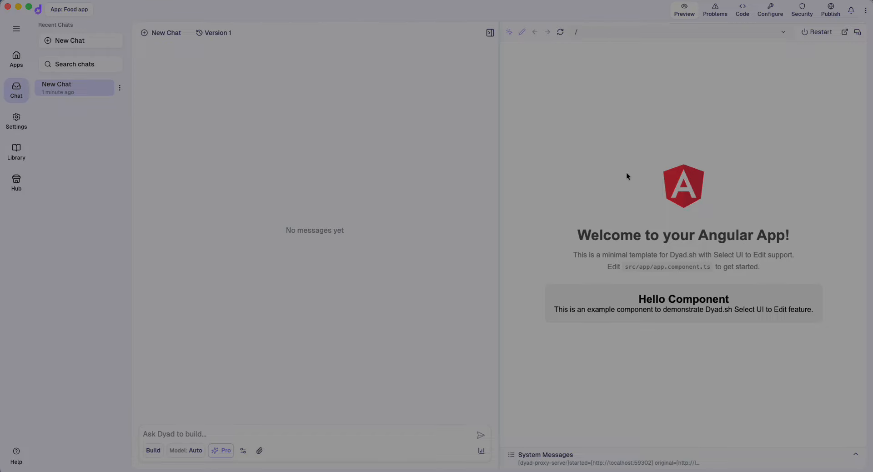
click(715, 11)
click(685, 14)
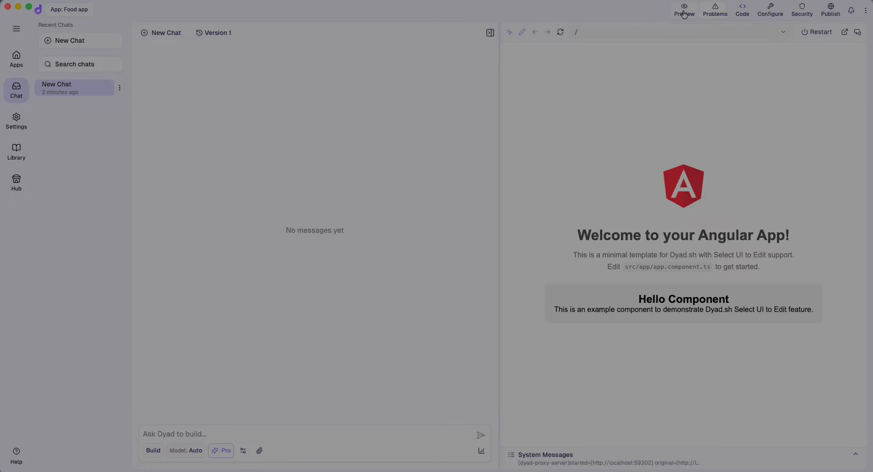
Browse the Food app's source files, then go to Apps and open sleepy-octopus-yawn's details
click(743, 16)
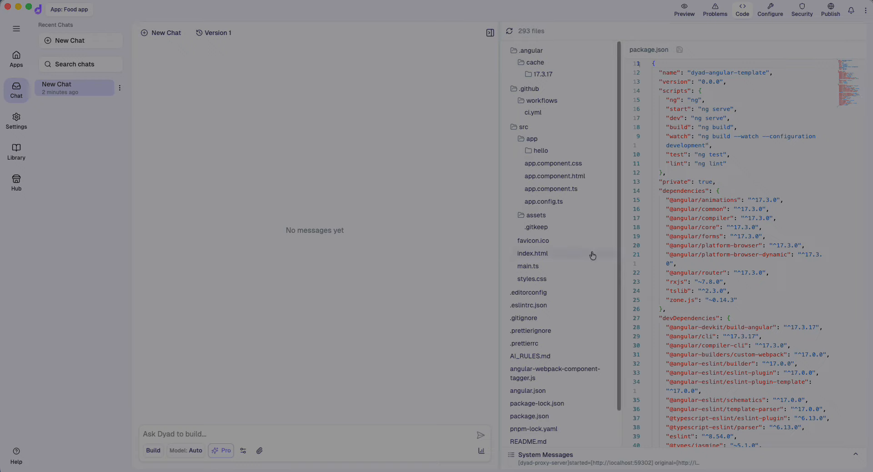
scroll(592, 256, down, 2)
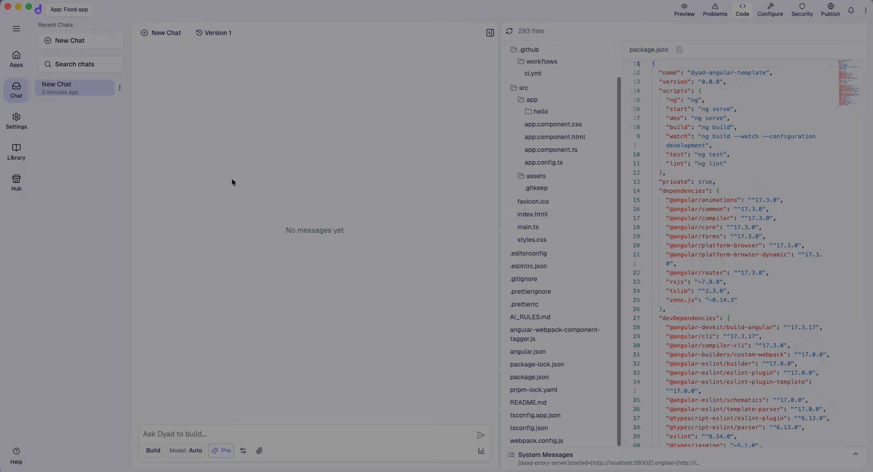
click(19, 67)
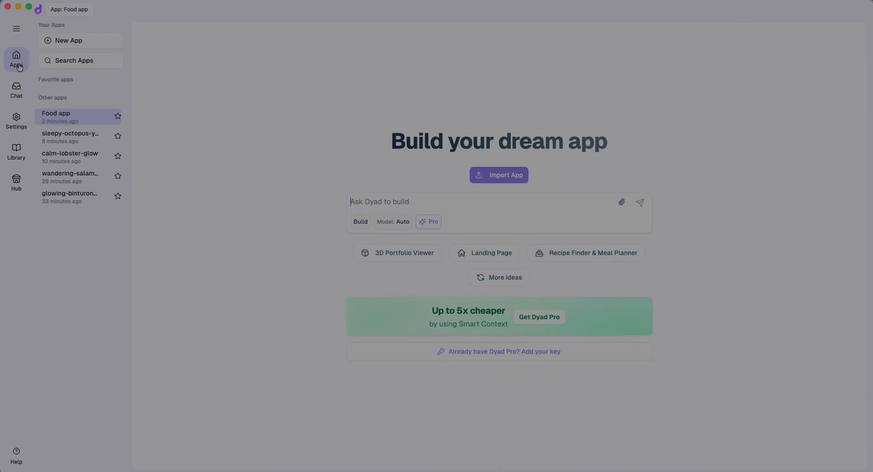
click(75, 133)
Review calm-lobster-glow, glowing-binturong-run, wandering-salamander-hop and sleepy-octopus-yawn details, then open sleepy-octopus-yawn's chat
click(68, 158)
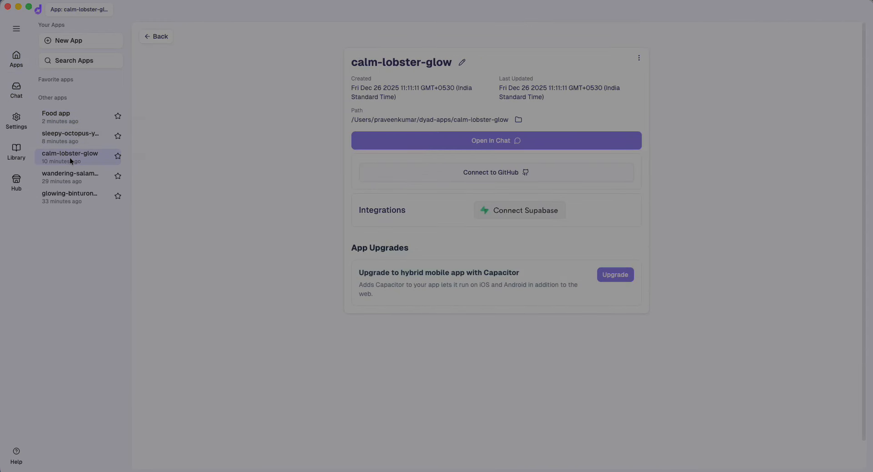
click(62, 200)
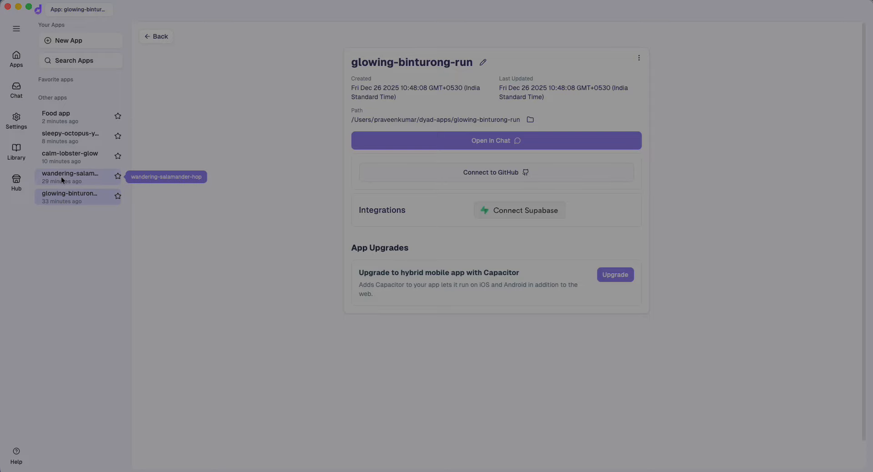
click(60, 181)
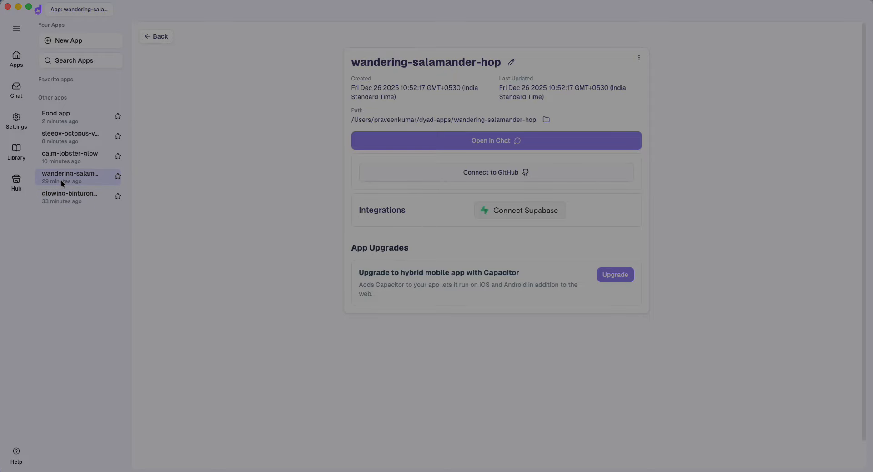
click(72, 140)
click(500, 141)
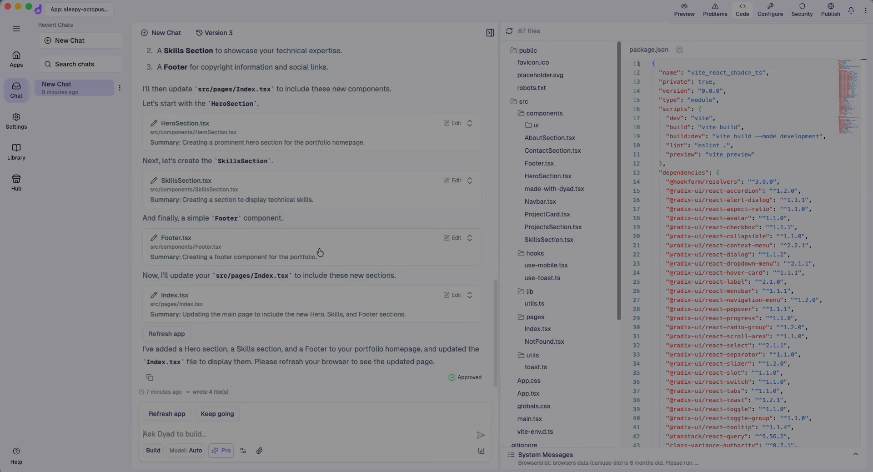
scroll(320, 252, up, 15)
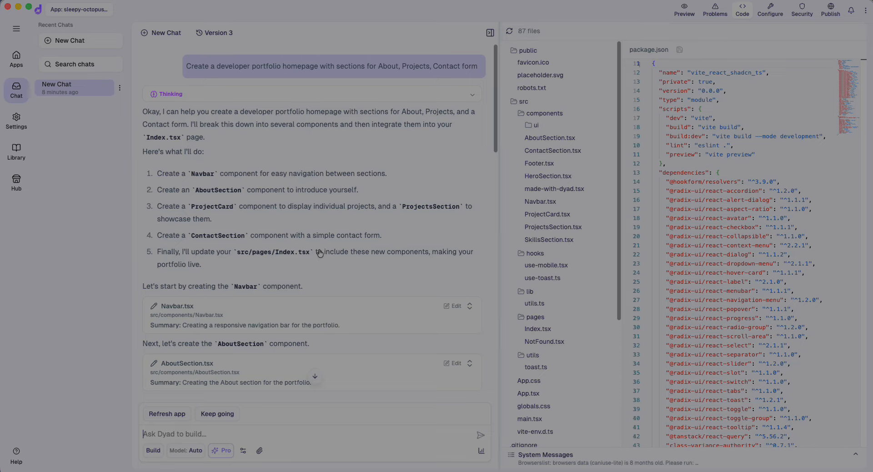
Return to Apps and open glowing-binturong-run's details
click(17, 59)
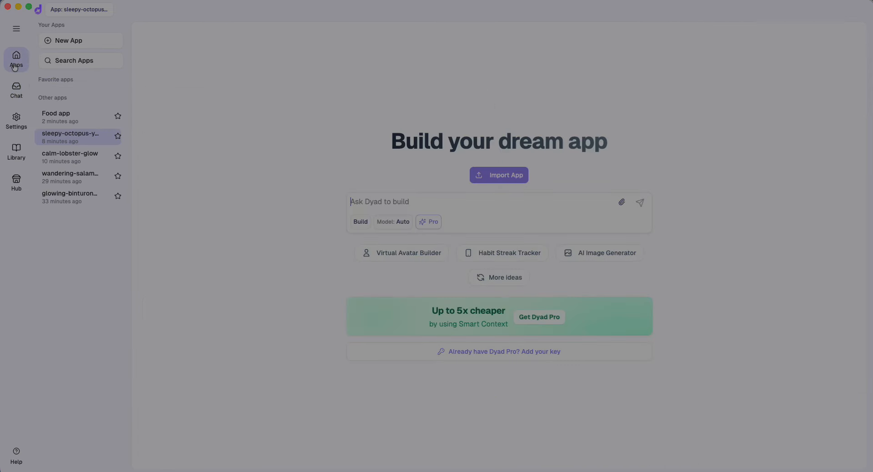
mouse_move(19, 102)
click(71, 195)
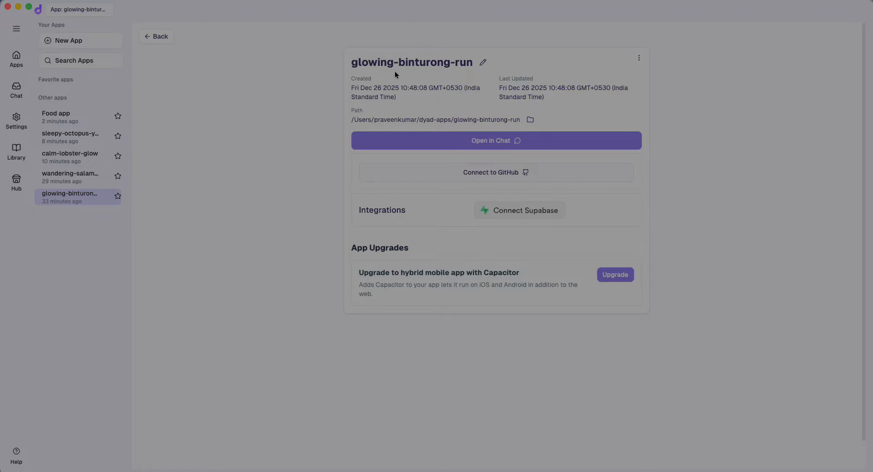
Open glowing-binturong-run's chat from recent chats, start a new empty chat, then go to New App
click(15, 93)
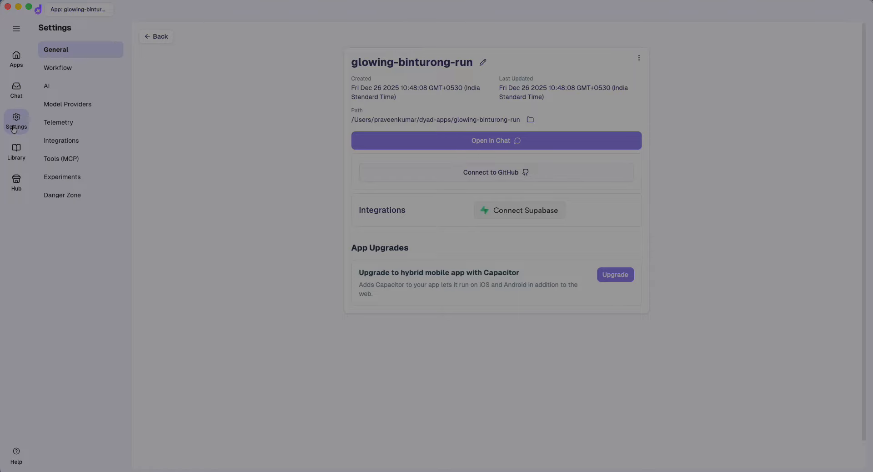
mouse_move(16, 58)
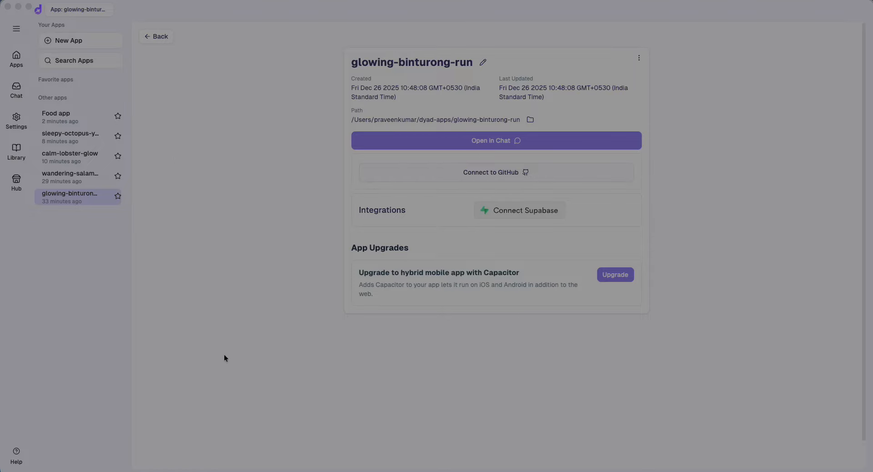
click(17, 89)
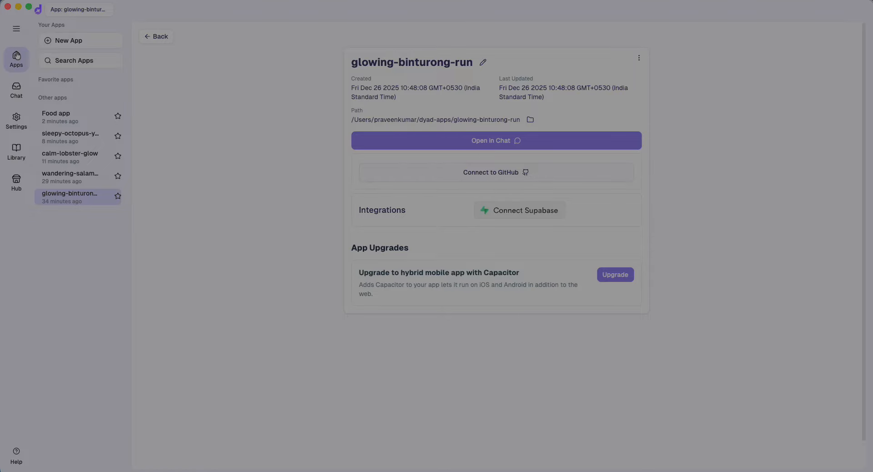
click(20, 94)
click(56, 87)
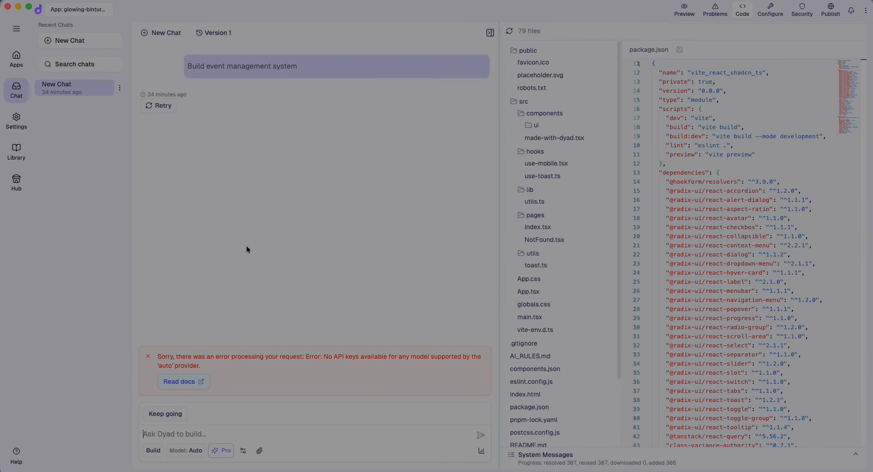
click(64, 42)
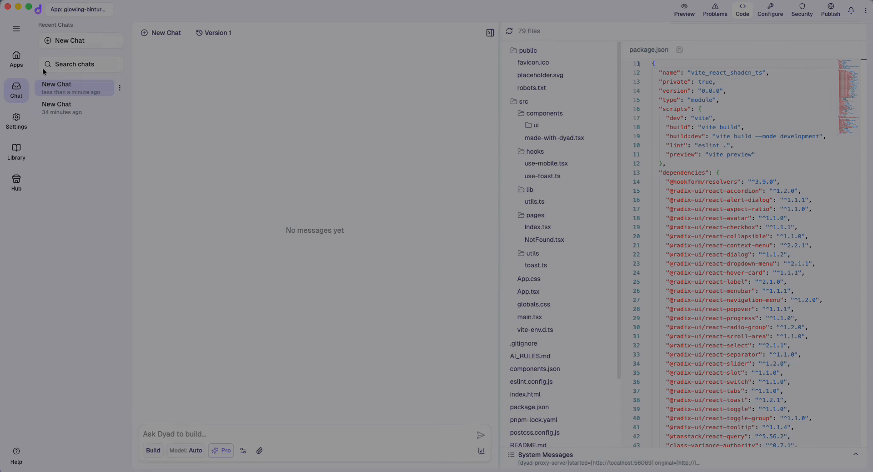
click(70, 42)
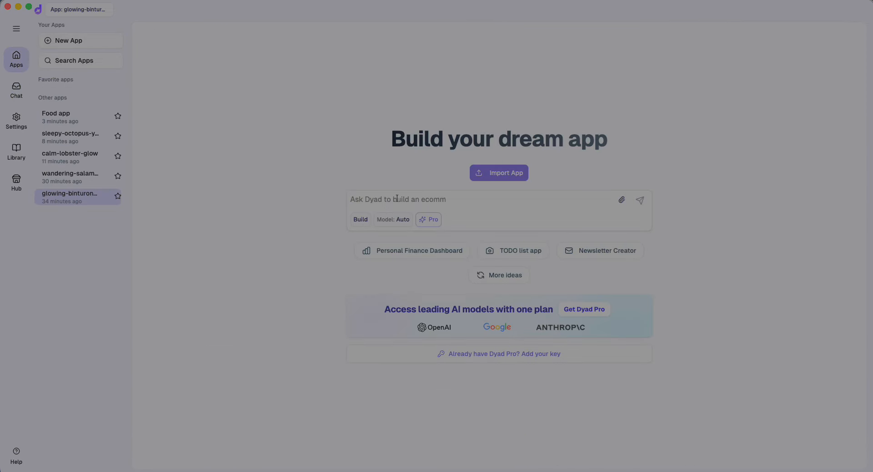
Paste the inventory dashboard prompt, replace 'Supabase' with 'mock data', and submit it
text(Build an inventory dashboard with product listing, add/edit product modal, search, and Supabase backend storage.)
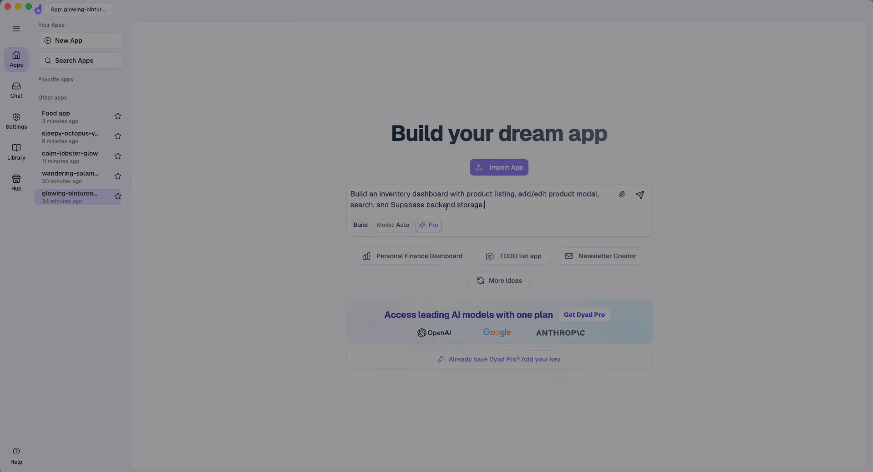
double_click(414, 206)
text(mock data)
key(Return)
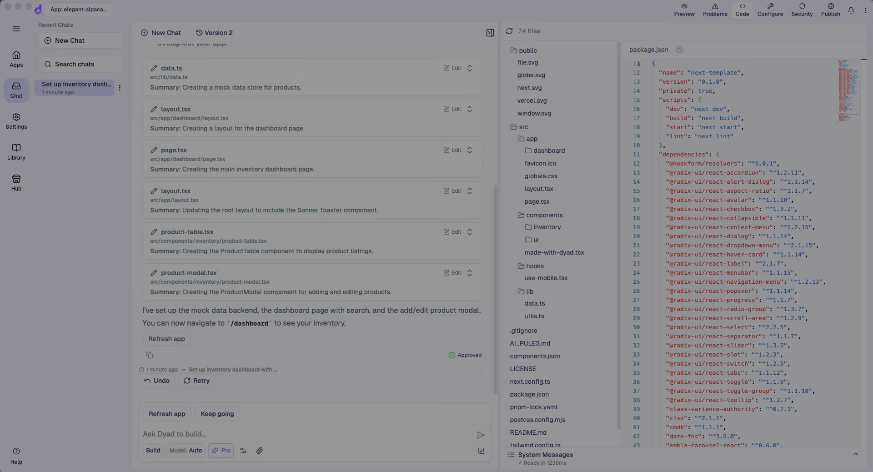
Show the inventory app's preview, refresh it, then open its Problems panel
click(683, 16)
click(683, 14)
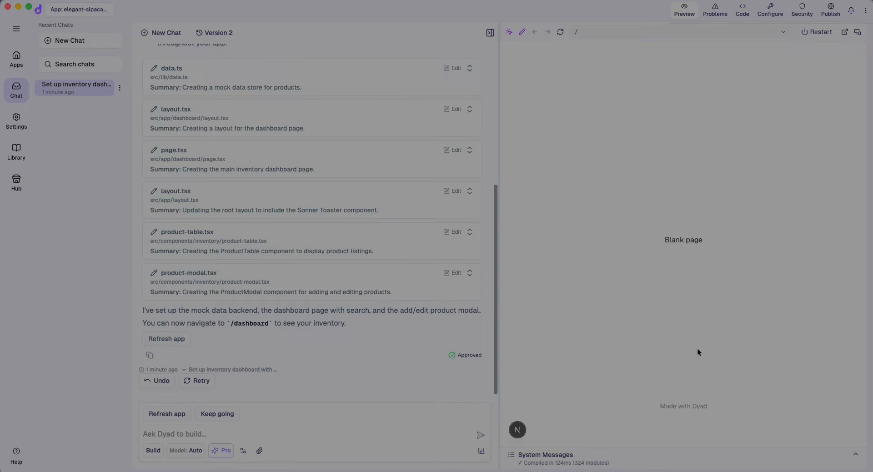
click(168, 415)
click(717, 18)
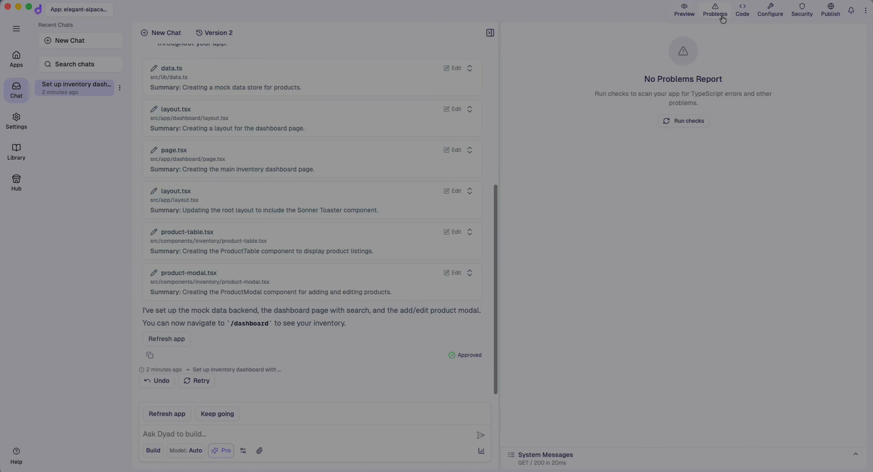
Open src/app/layout.tsx in the new app's code view
click(743, 17)
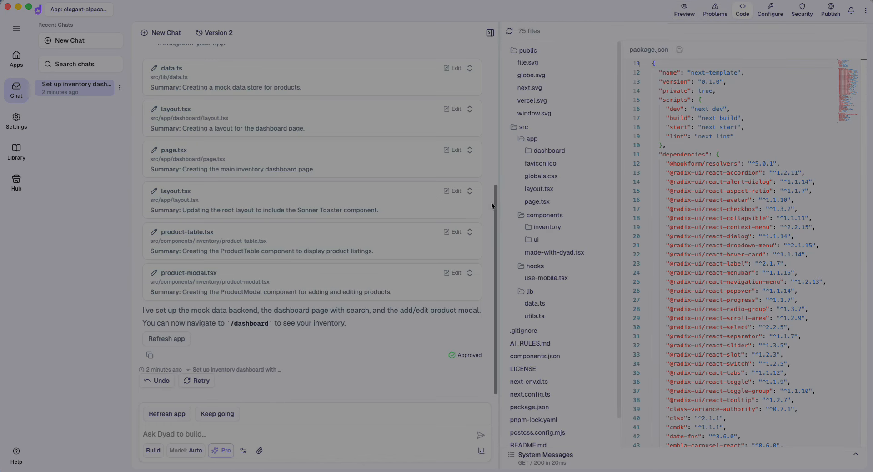
scroll(608, 282, down, 1)
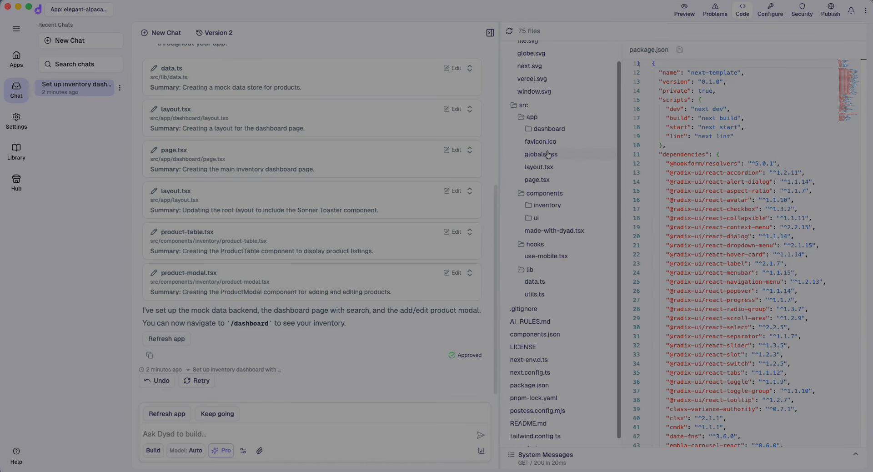
click(542, 168)
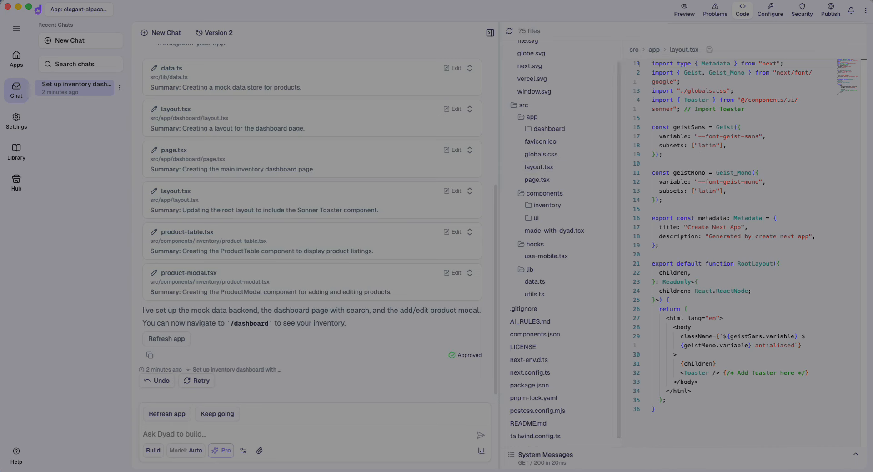
Visit the Hub and the Apps home, then switch to the Dyad website in Chrome
click(17, 183)
click(17, 59)
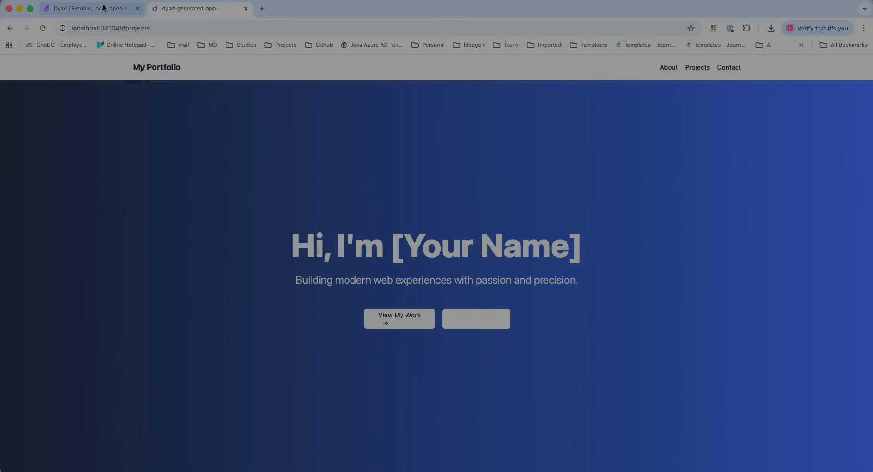
click(105, 8)
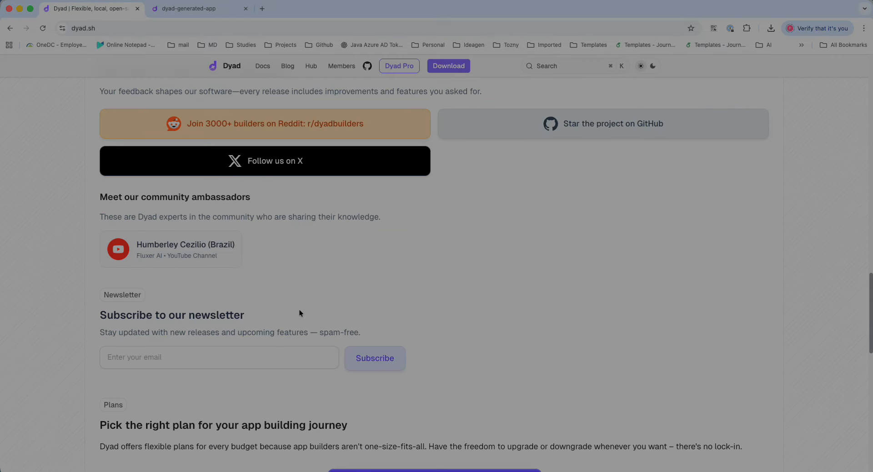
Scroll the dyad.sh page back up to its hero section
scroll(299, 310, up, 20)
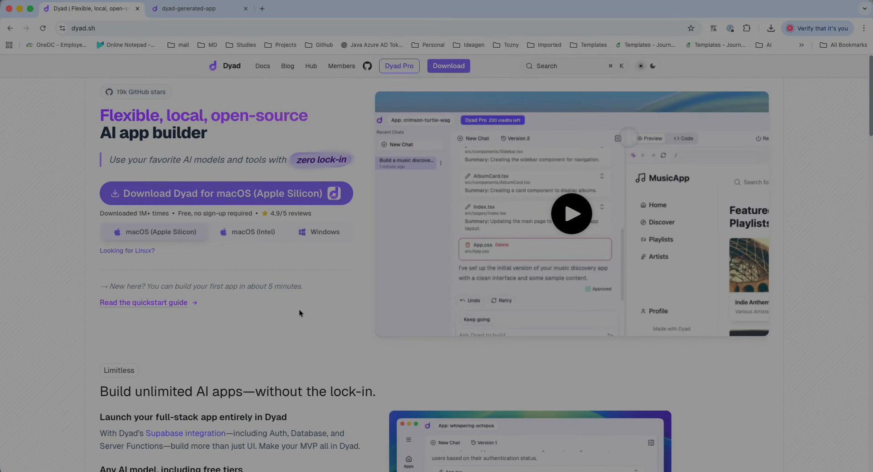